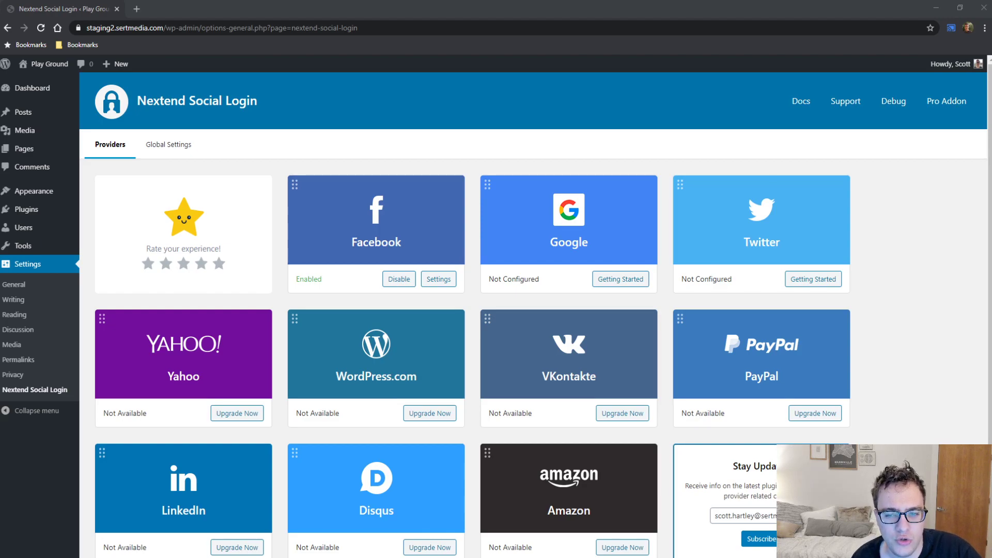
# Open the Twitter provider's Getting Started setup guide
pyautogui.click(541, 113)
pyautogui.scroll(-1, 541, 112)
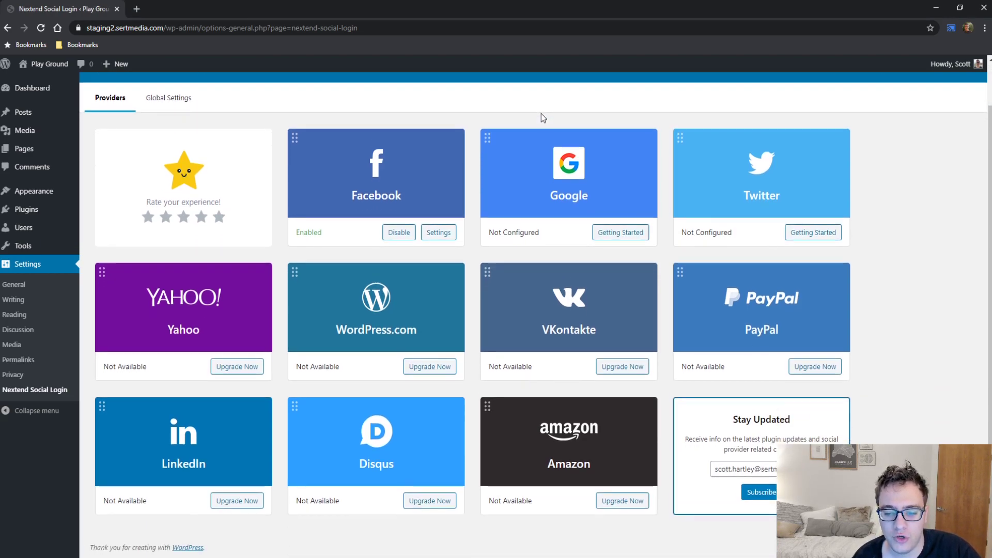
pyautogui.scroll(1, 528, 137)
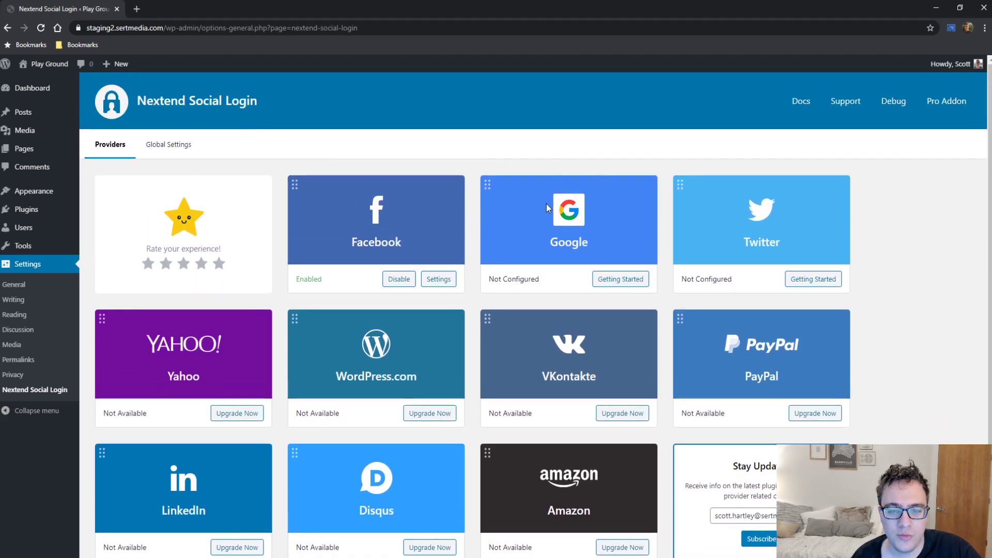
pyautogui.scroll(-1, 455, 216)
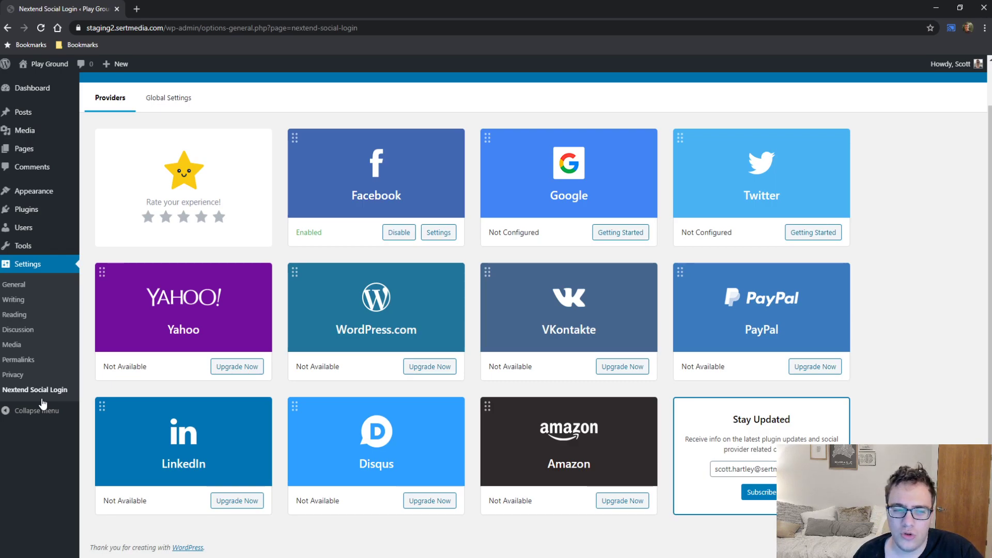
pyautogui.scroll(1, 564, 86)
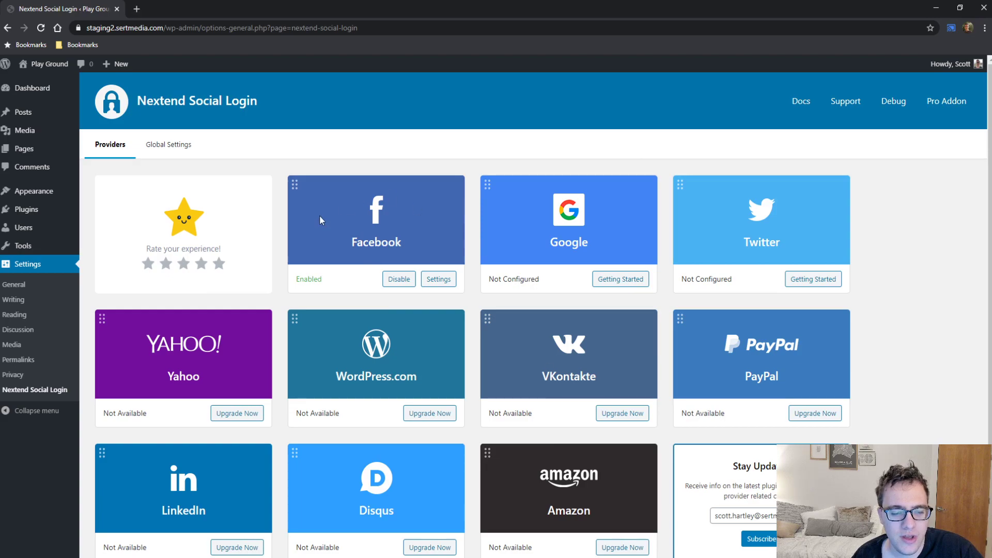
pyautogui.scroll(-1, 461, 271)
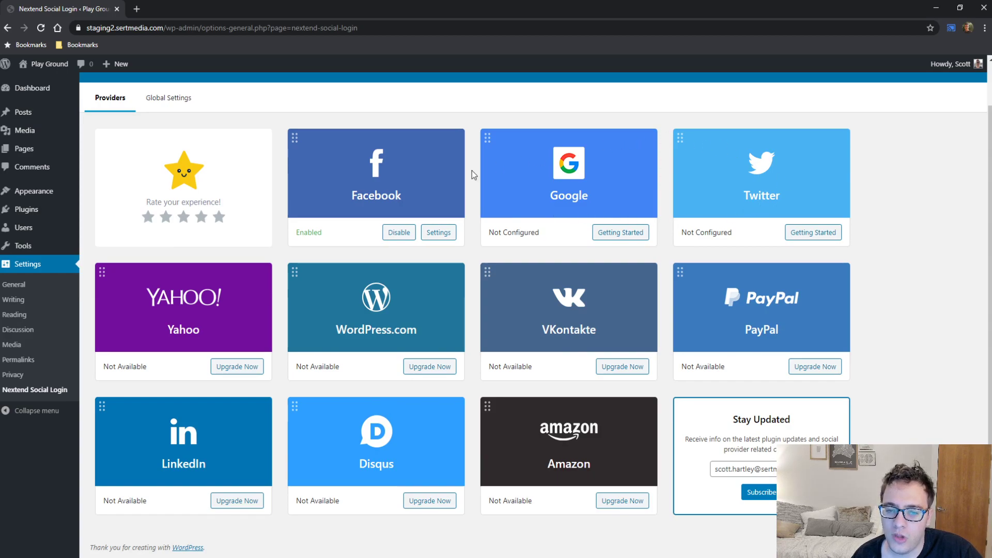
pyautogui.click(836, 233)
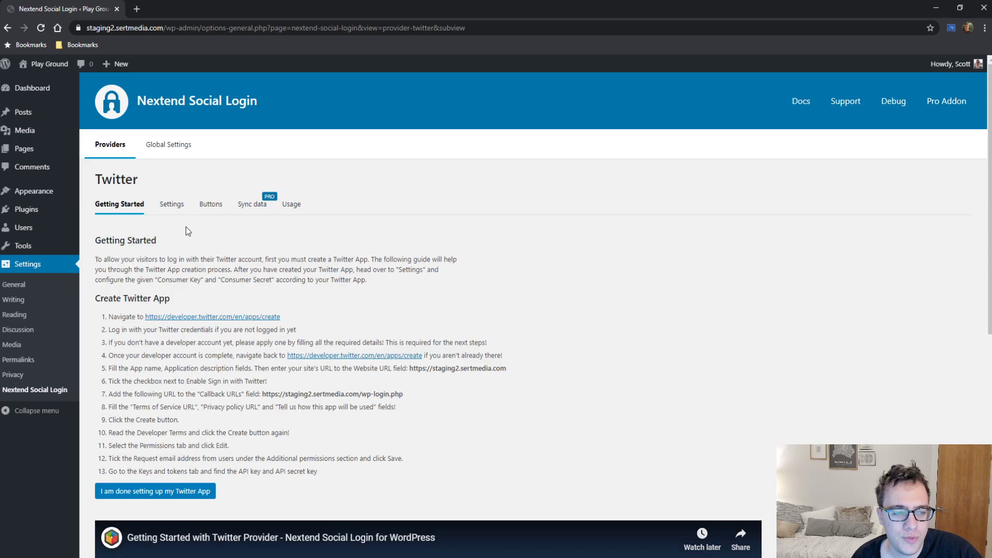
pyautogui.scroll(-4, 268, 277)
pyautogui.scroll(4, 310, 310)
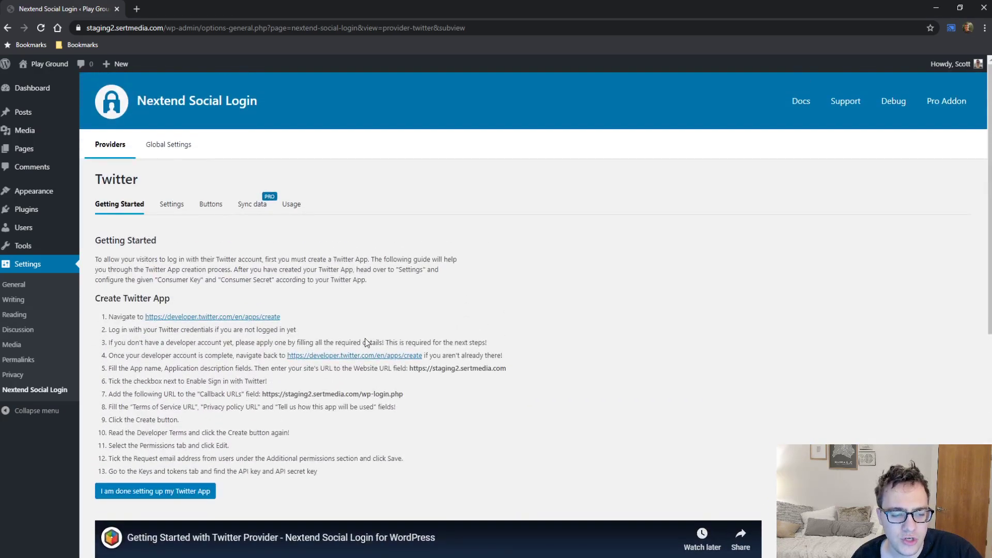
# Open Twitter's Settings sub-tab and review the fallback username prefix option
pyautogui.click(172, 209)
pyautogui.scroll(-5, 287, 224)
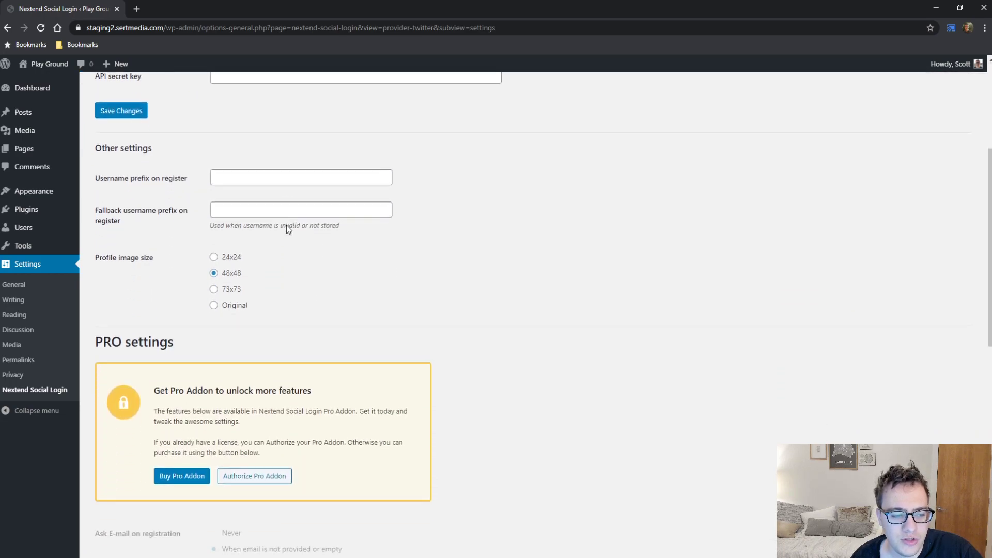
pyautogui.scroll(5, 286, 225)
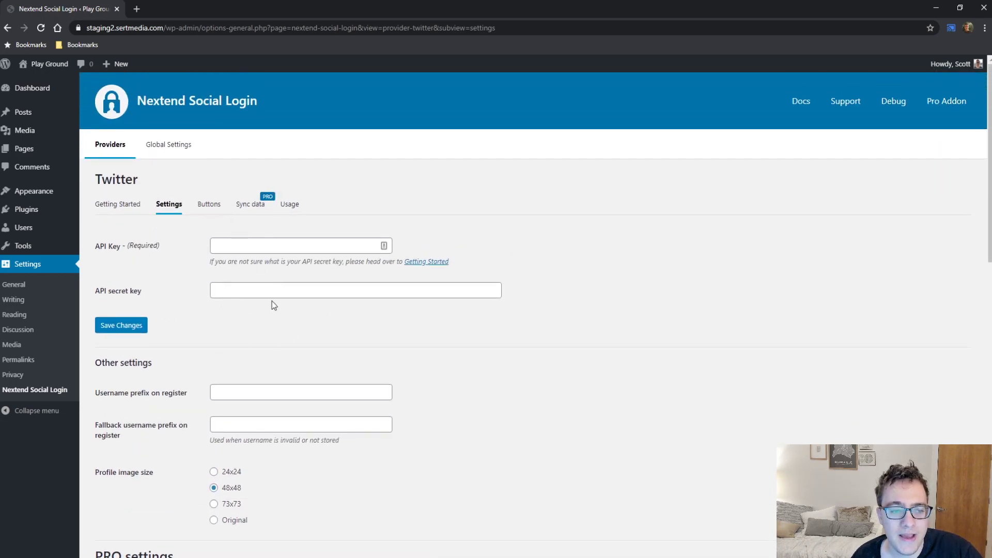
pyautogui.scroll(-1, 264, 294)
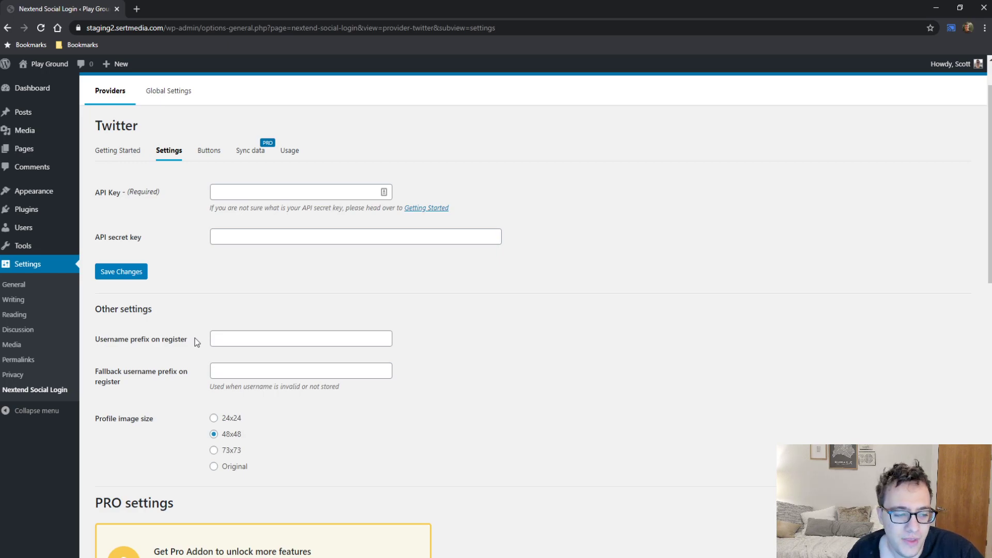
pyautogui.moveTo(165, 372); pyautogui.dragTo(85, 374)
pyautogui.click(118, 361)
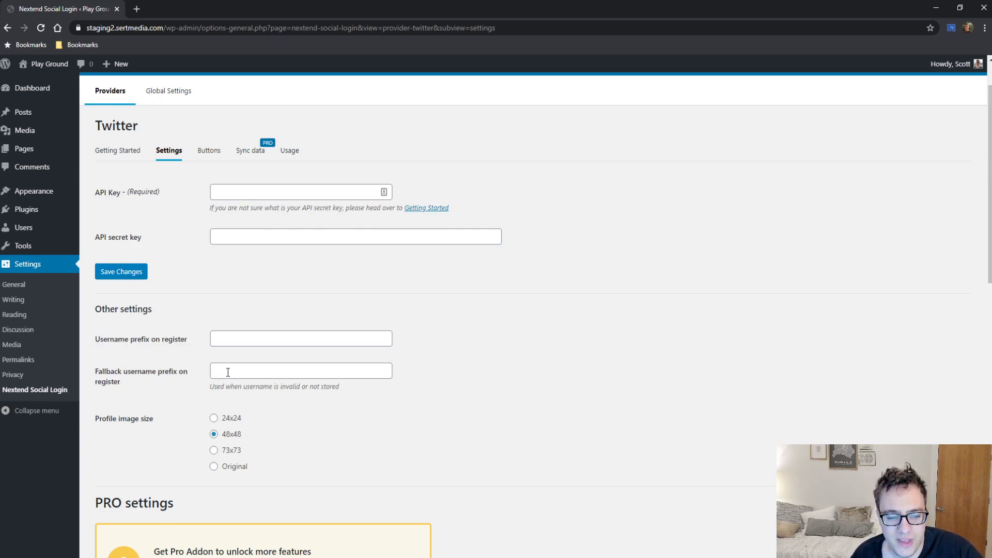
pyautogui.scroll(-2, 190, 338)
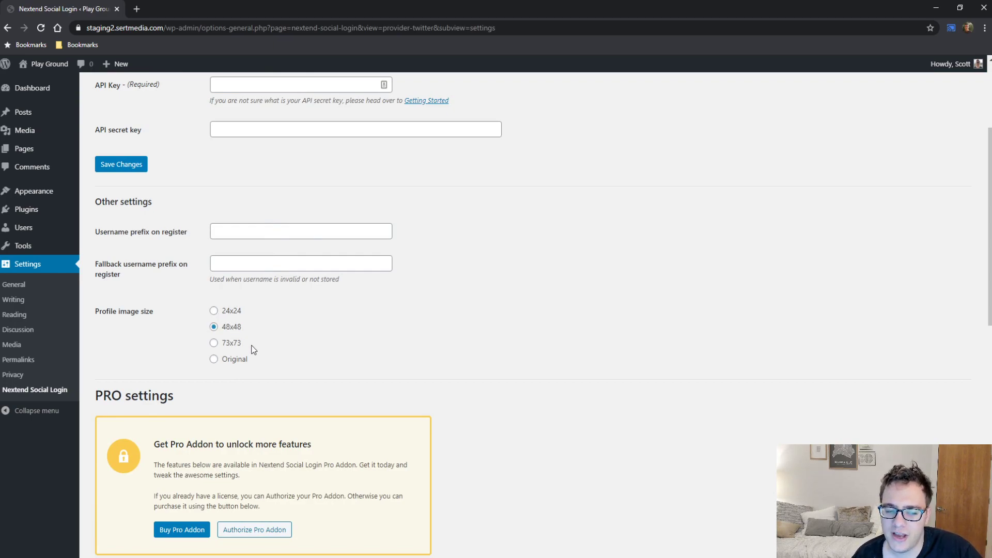
pyautogui.scroll(2, 289, 353)
pyautogui.scroll(-2, 305, 344)
pyautogui.click(231, 367)
pyautogui.scroll(3, 289, 352)
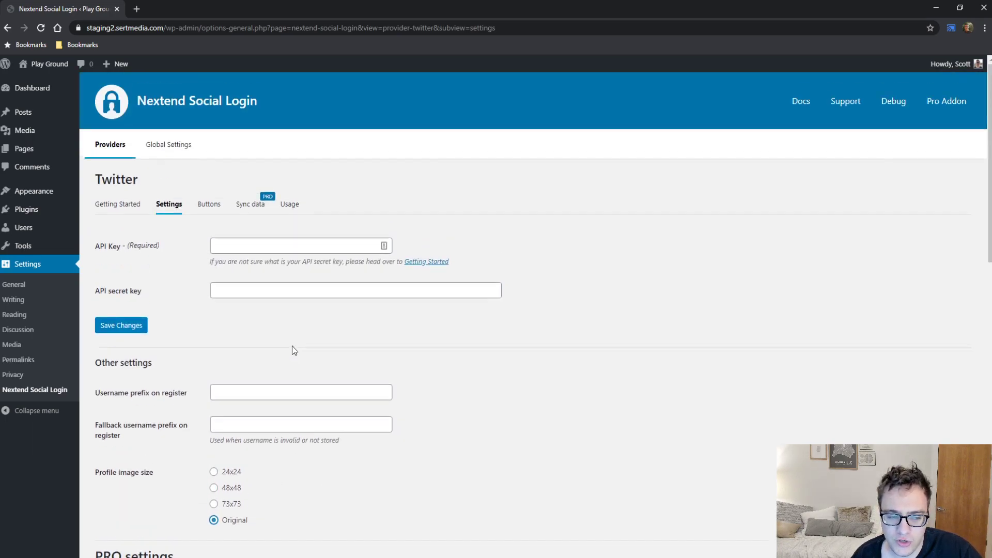
# On Twitter's Buttons tab, enable Use custom button to reveal the default button HTML
pyautogui.click(208, 205)
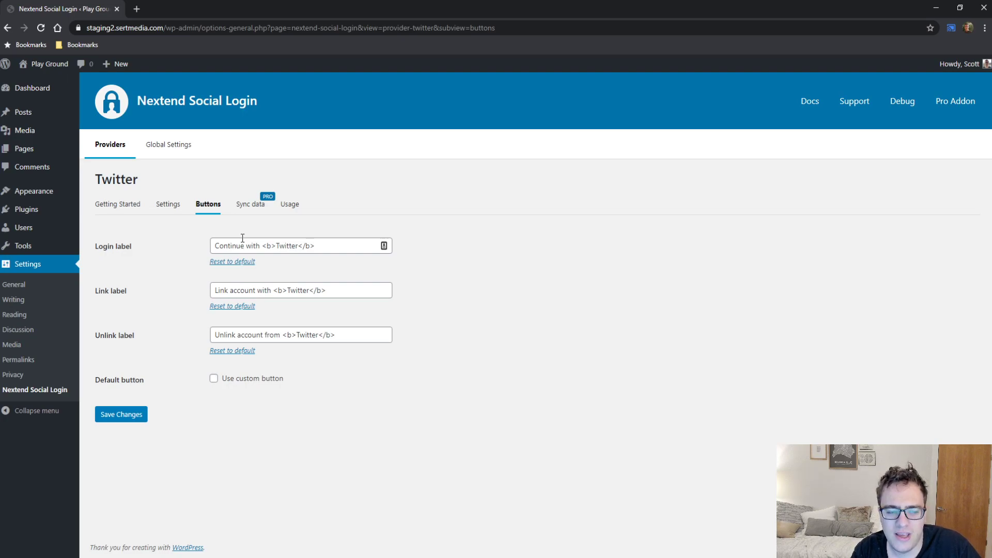
pyautogui.click(213, 378)
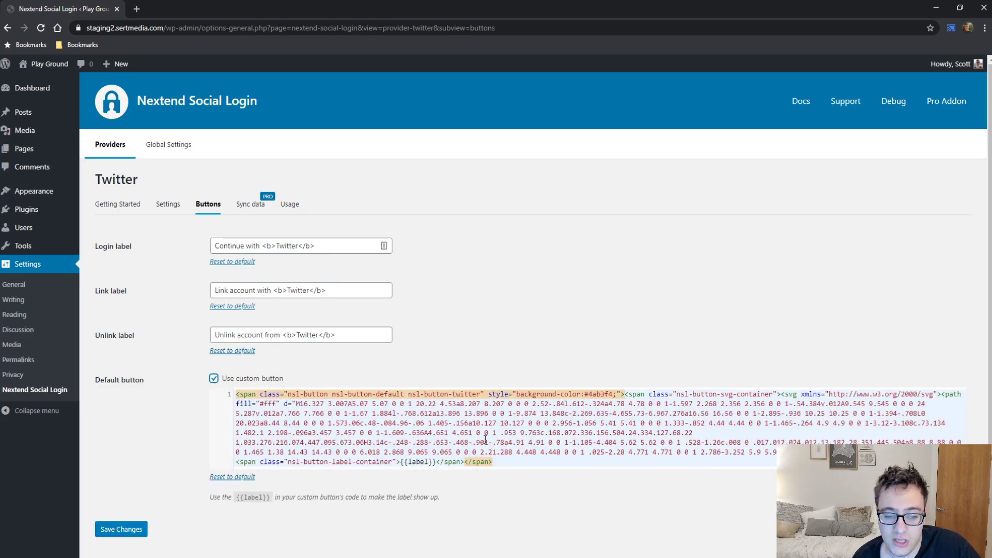
pyautogui.scroll(-1, 485, 437)
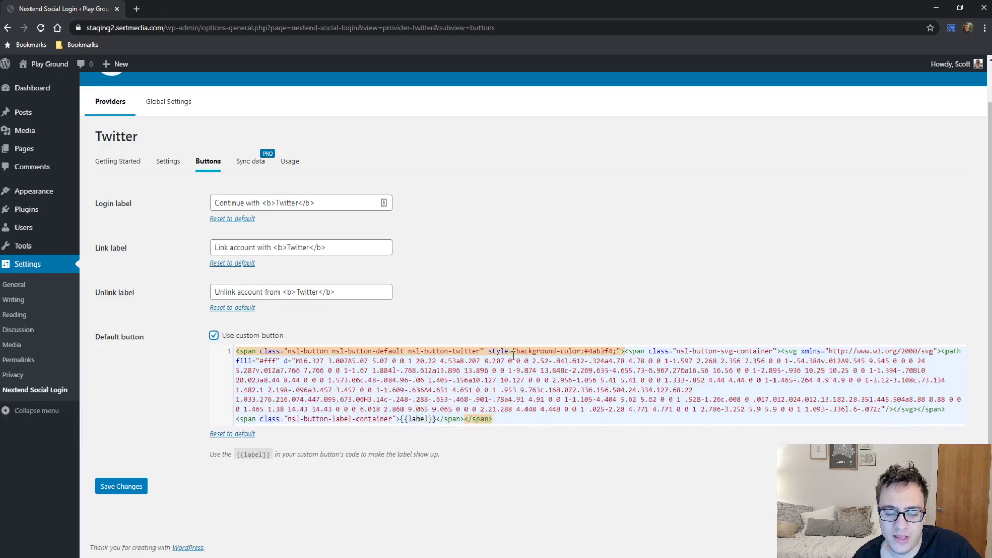
pyautogui.scroll(1, 242, 258)
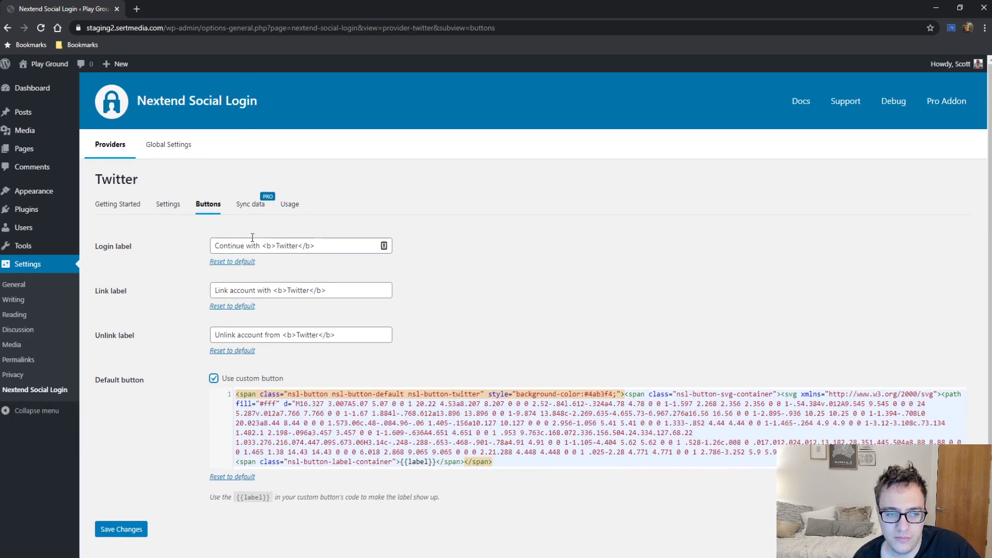
# Review the Twitter provider's Sync data options
pyautogui.click(254, 206)
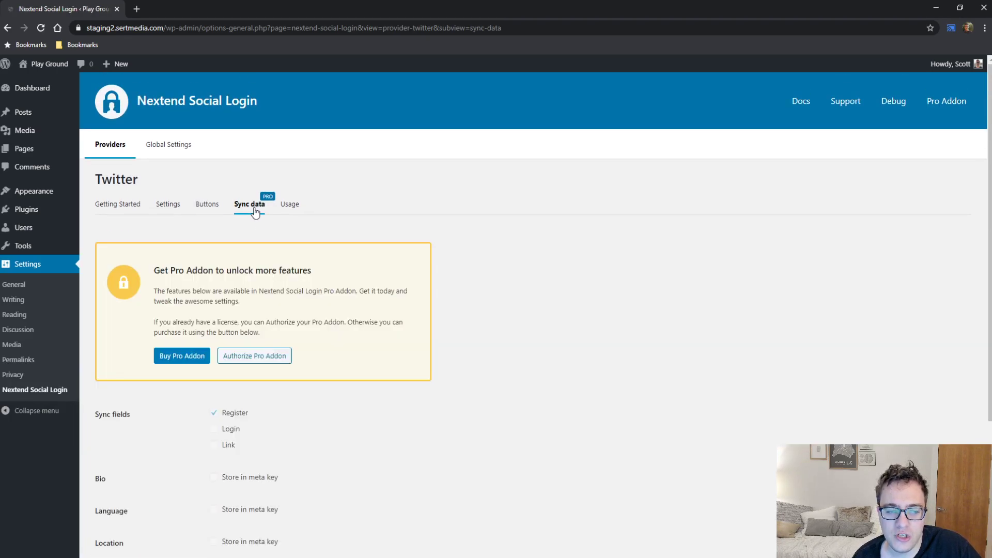
pyautogui.scroll(-1, 270, 250)
pyautogui.scroll(-2, 270, 250)
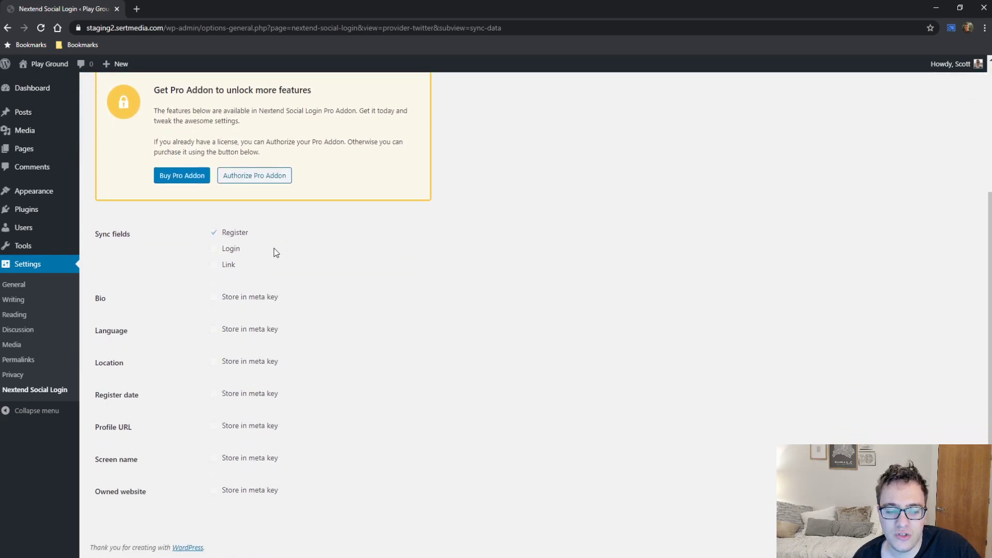
pyautogui.scroll(3, 274, 249)
# Review Twitter's Usage shortcodes, simple link and image-button snippets
pyautogui.click(282, 193)
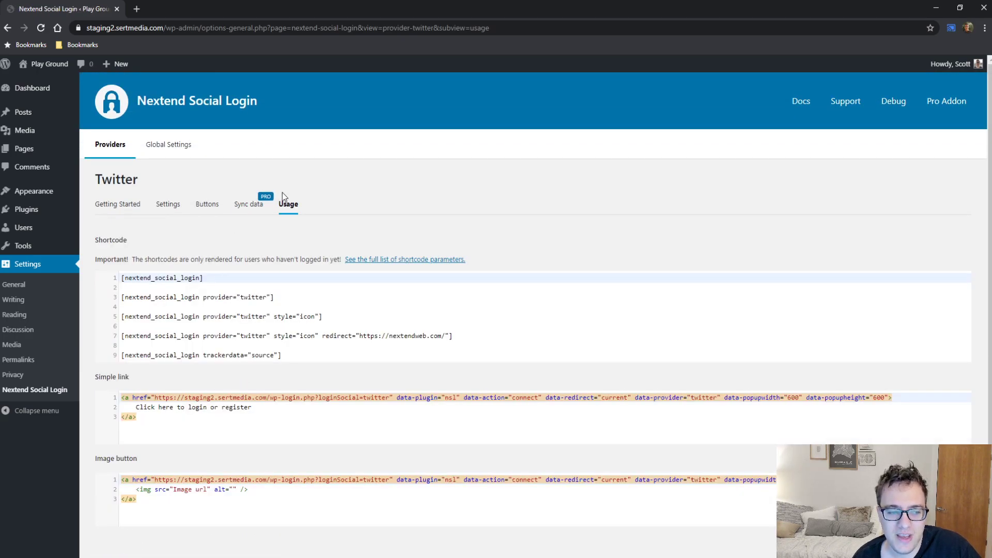
pyautogui.scroll(-1, 283, 192)
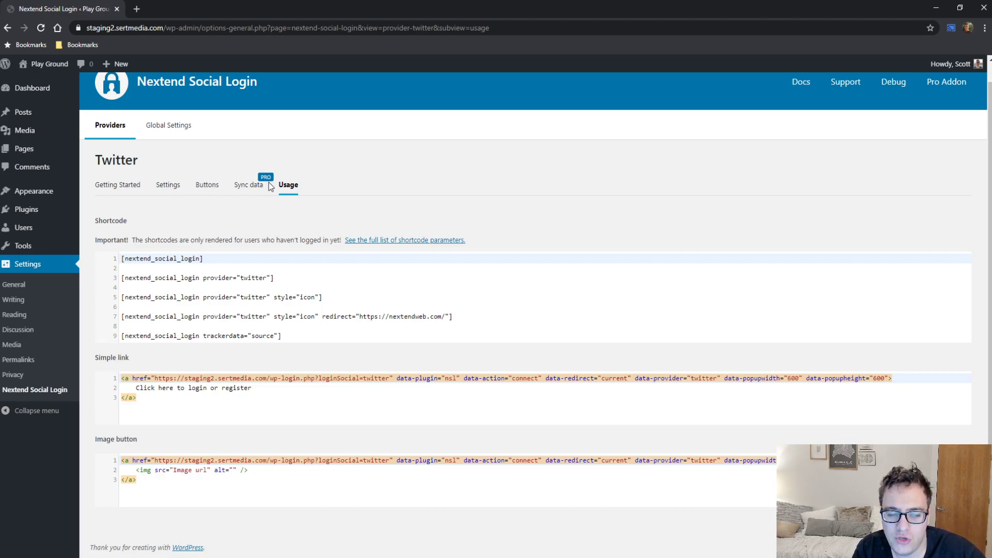
pyautogui.scroll(1, 309, 258)
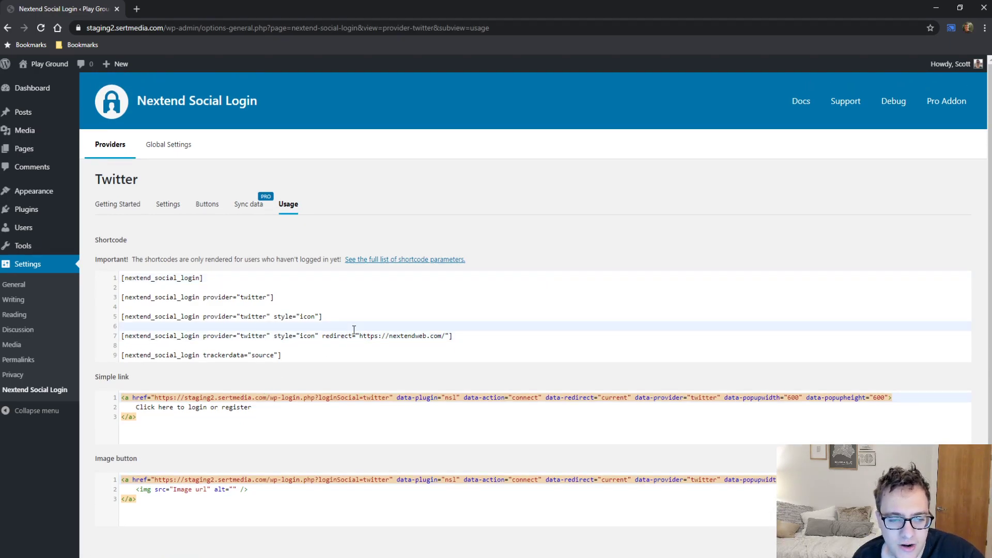
pyautogui.scroll(-1, 354, 329)
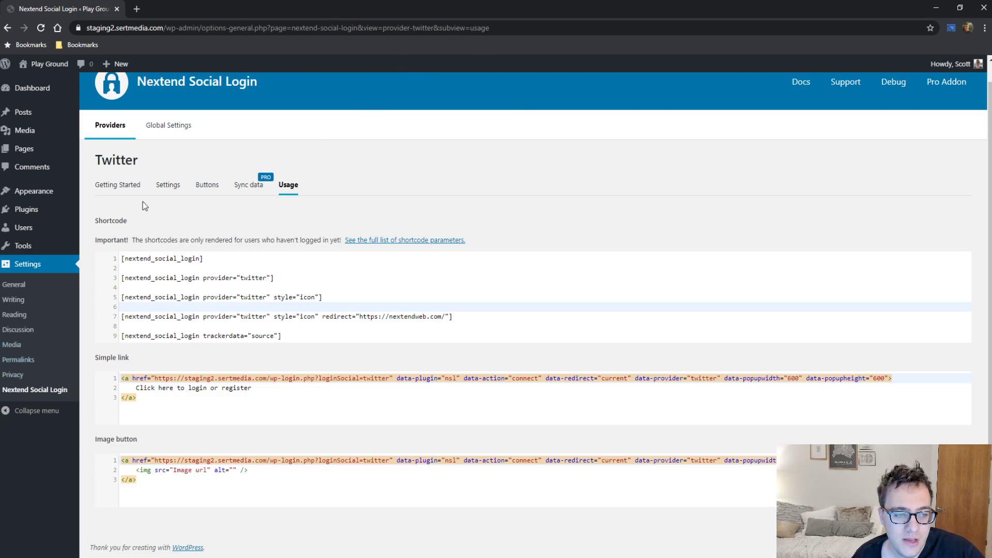
# Go back to the providers list and open Facebook's settings, reviewing the username prefix field
pyautogui.click(51, 390)
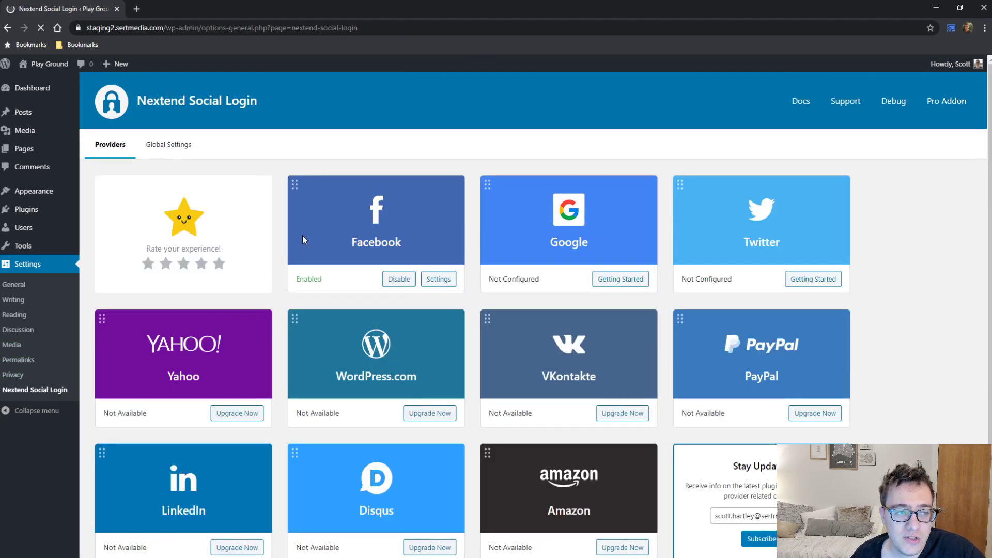
pyautogui.click(435, 281)
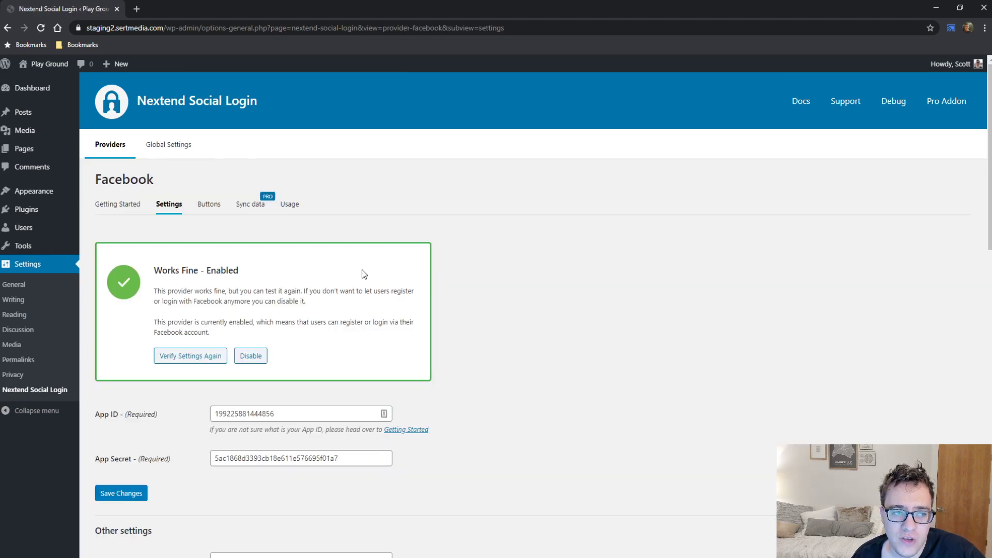
pyautogui.scroll(-7, 226, 243)
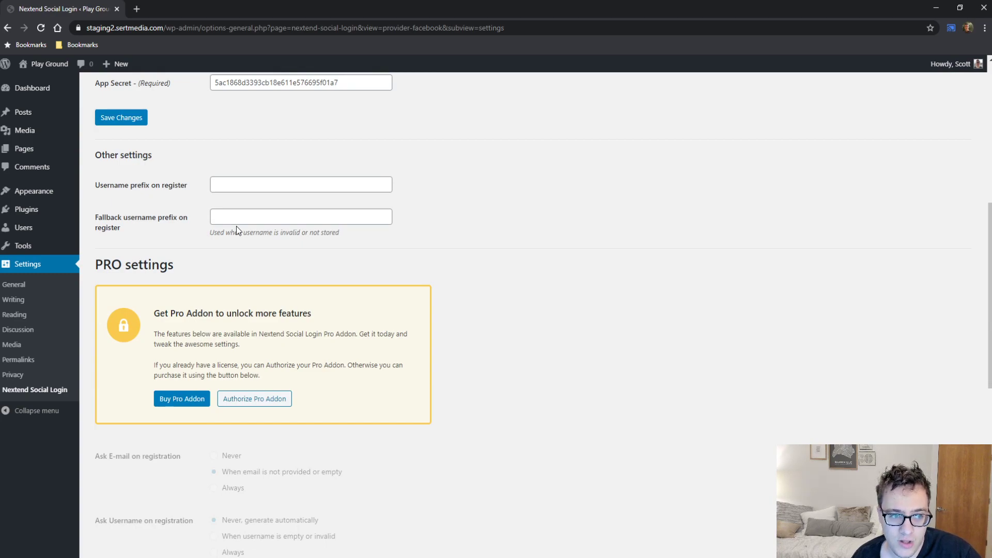
pyautogui.scroll(2, 237, 226)
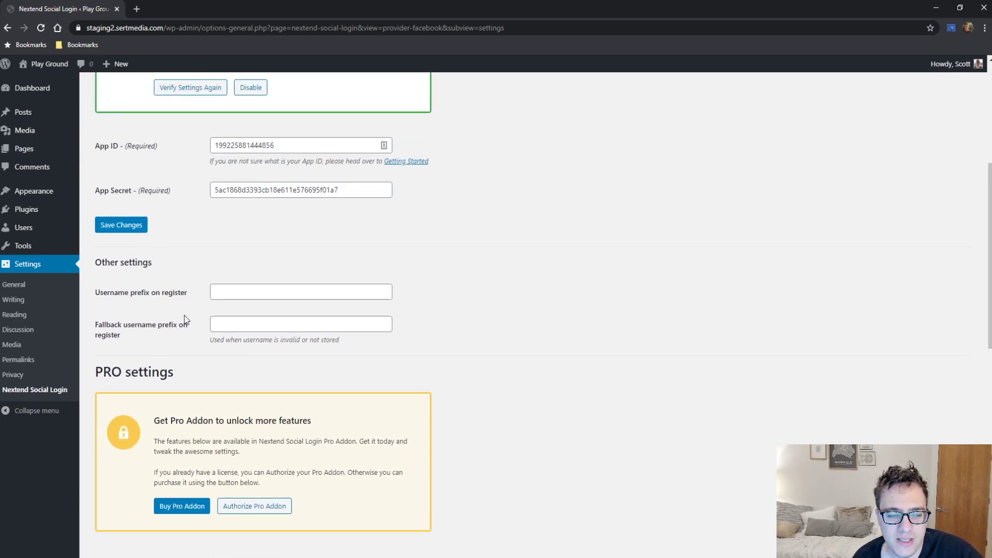
pyautogui.click(184, 295)
pyautogui.moveTo(175, 333); pyautogui.dragTo(122, 325)
pyautogui.click(135, 312)
pyautogui.scroll(-4, 176, 311)
pyautogui.scroll(-7, 215, 311)
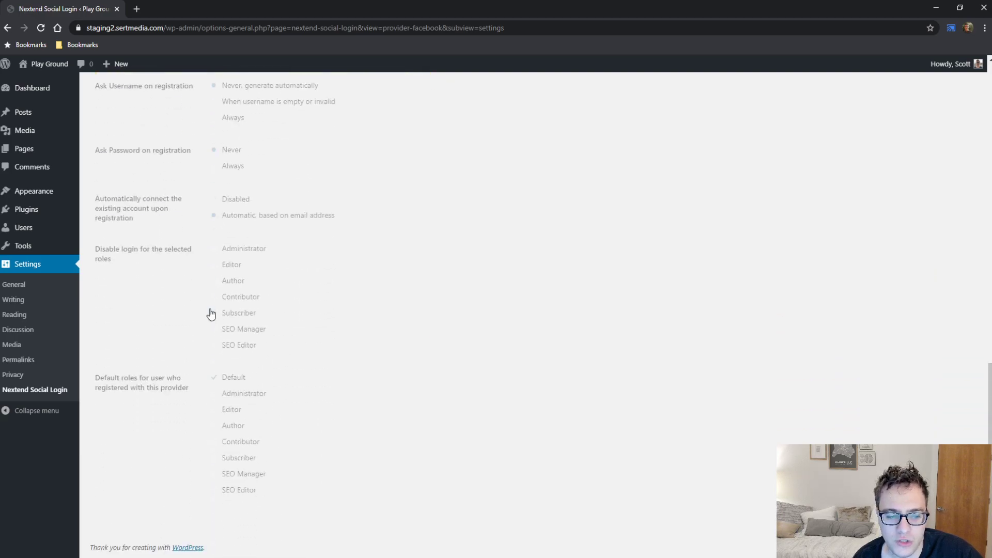
pyautogui.scroll(13, 176, 293)
pyautogui.scroll(3, 176, 293)
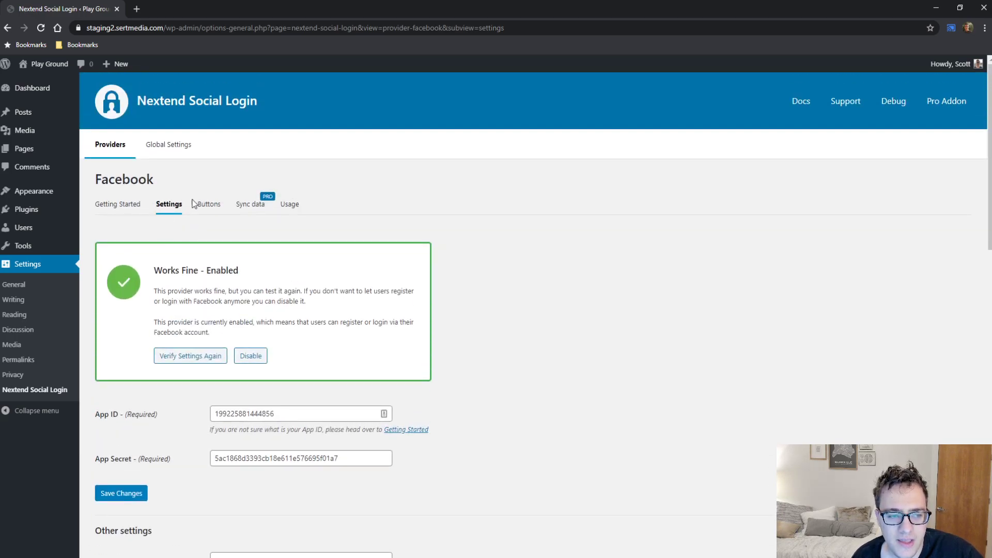
# On Facebook's Buttons tab, check the login label and enable Use custom button
pyautogui.click(208, 205)
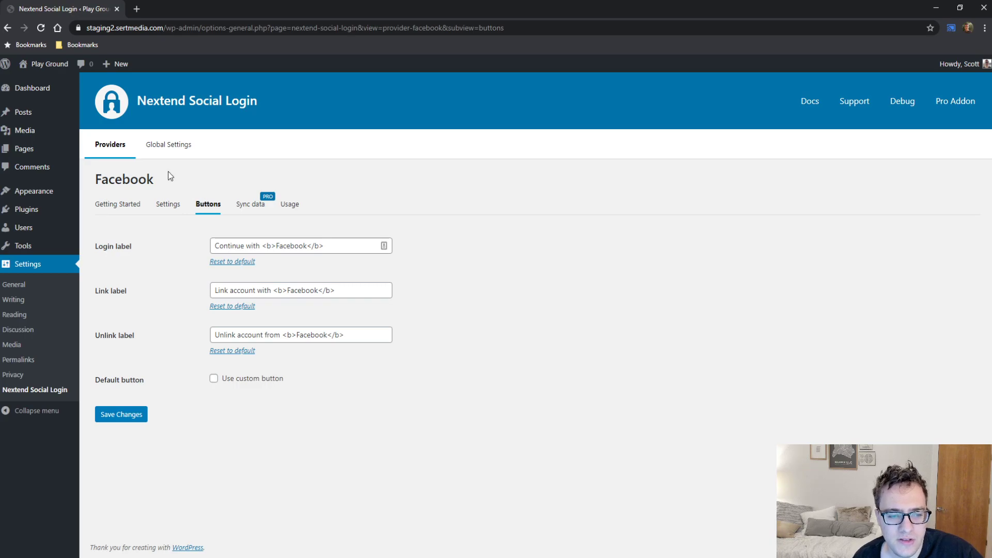
pyautogui.tripleClick(314, 243)
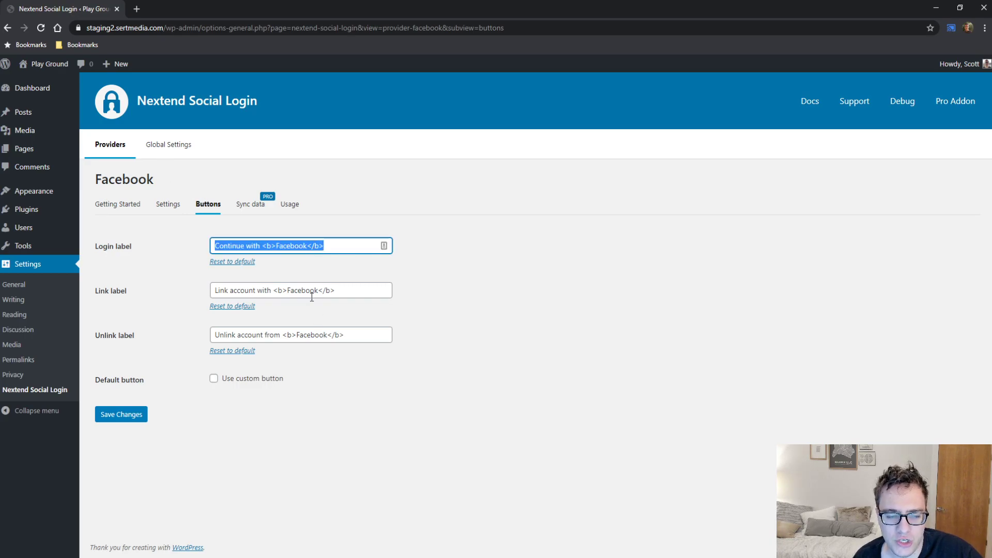
pyautogui.click(271, 380)
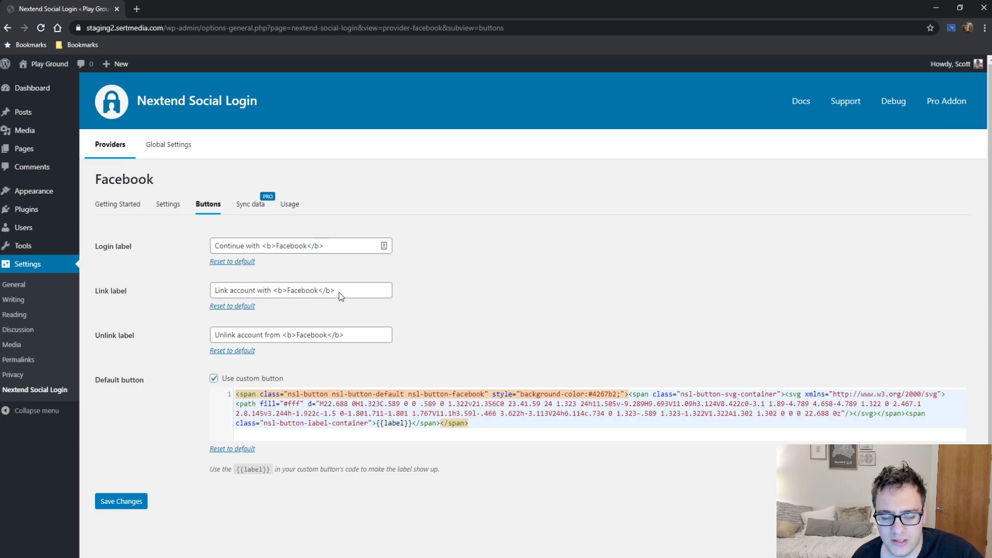
# Look over Facebook's Sync data and Usage shortcodes, then return to the providers overview
pyautogui.click(264, 209)
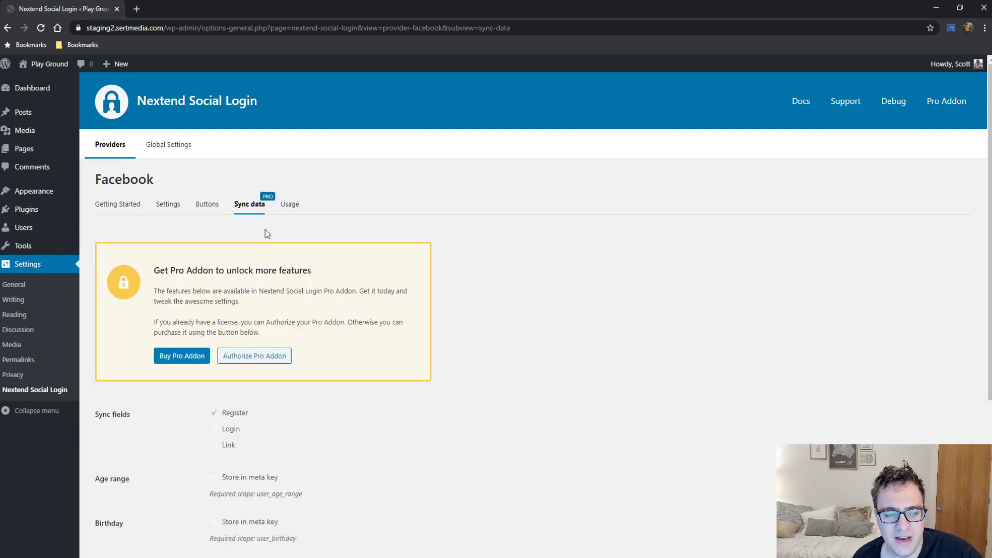
pyautogui.scroll(-4, 411, 283)
pyautogui.scroll(4, 411, 281)
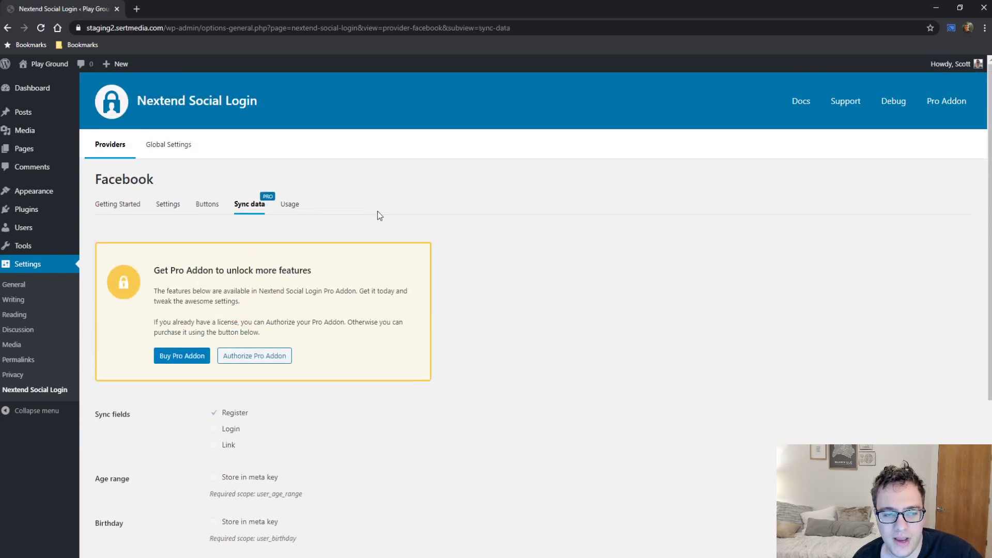
pyautogui.click(290, 205)
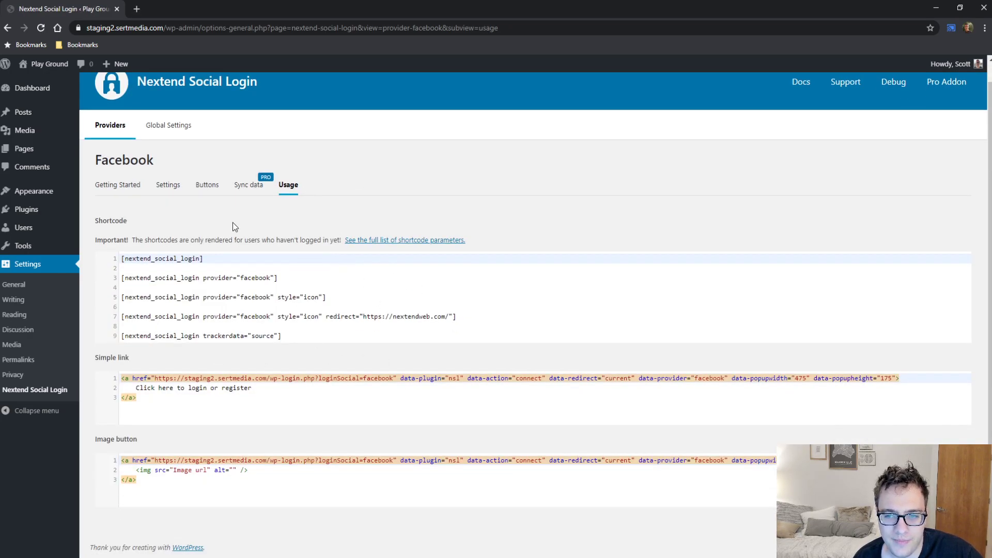
pyautogui.click(44, 395)
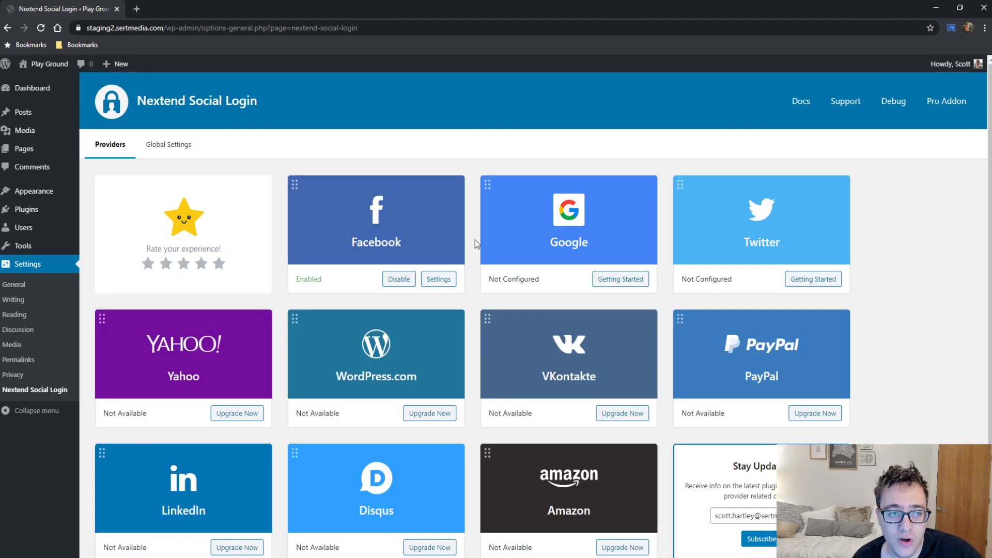
# Open Global Settings and review the General tab, where Debug mode is Disabled
pyautogui.click(168, 149)
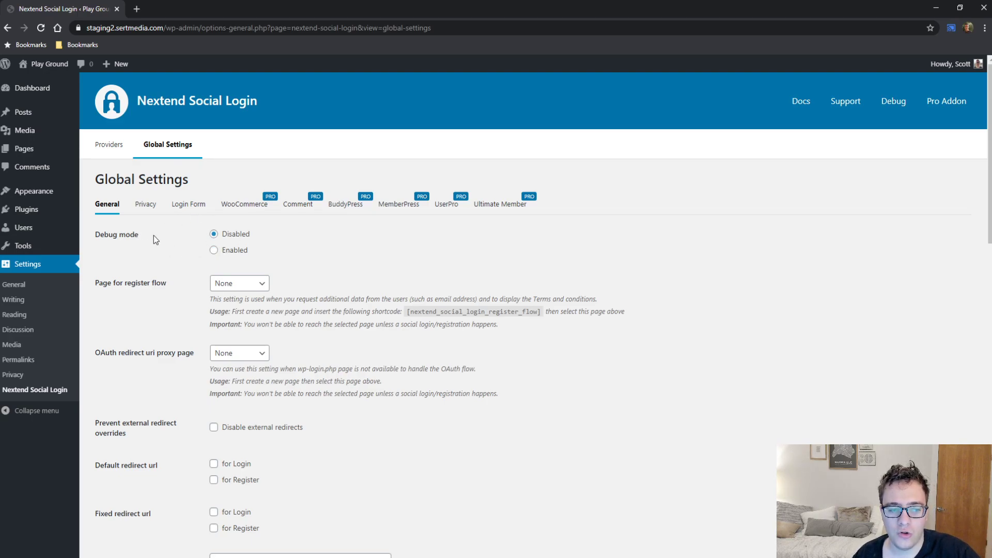
pyautogui.moveTo(153, 235); pyautogui.dragTo(113, 234)
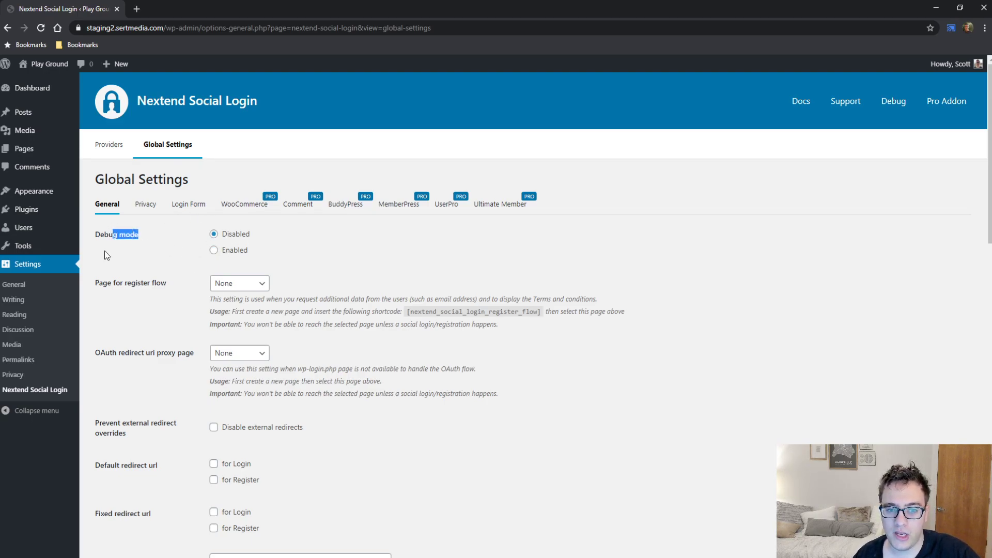
pyautogui.scroll(-2, 330, 248)
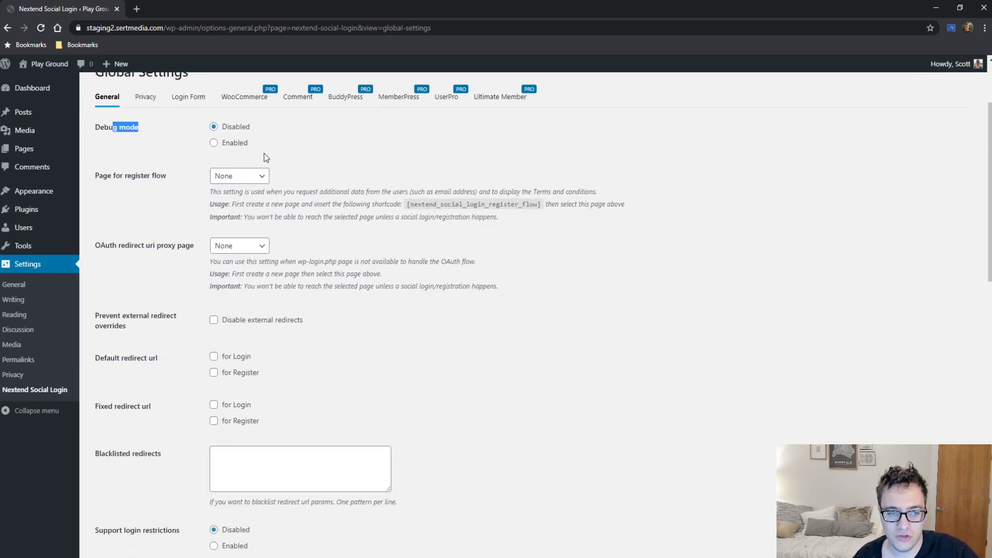
pyautogui.doubleClick(236, 126)
pyautogui.click(191, 152)
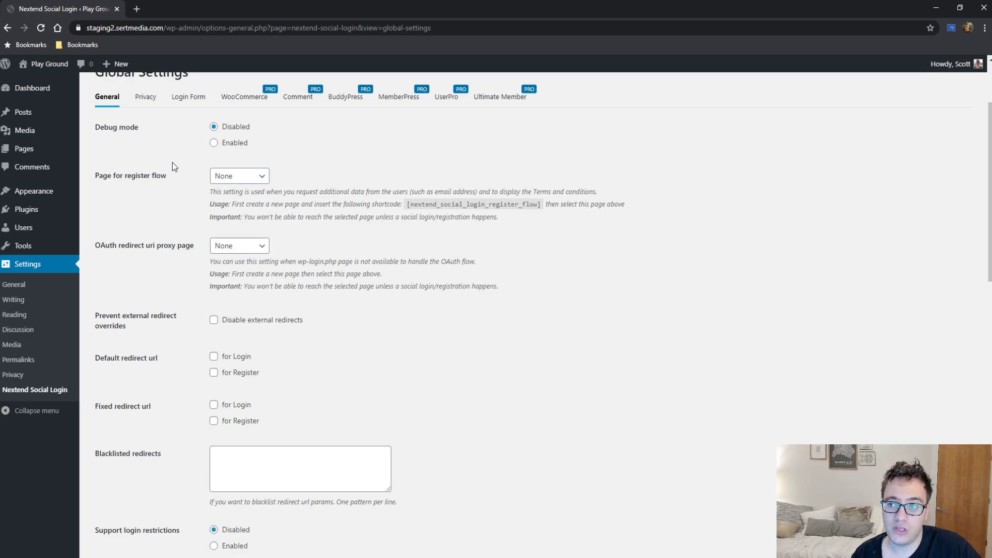
pyautogui.click(259, 176)
pyautogui.click(108, 162)
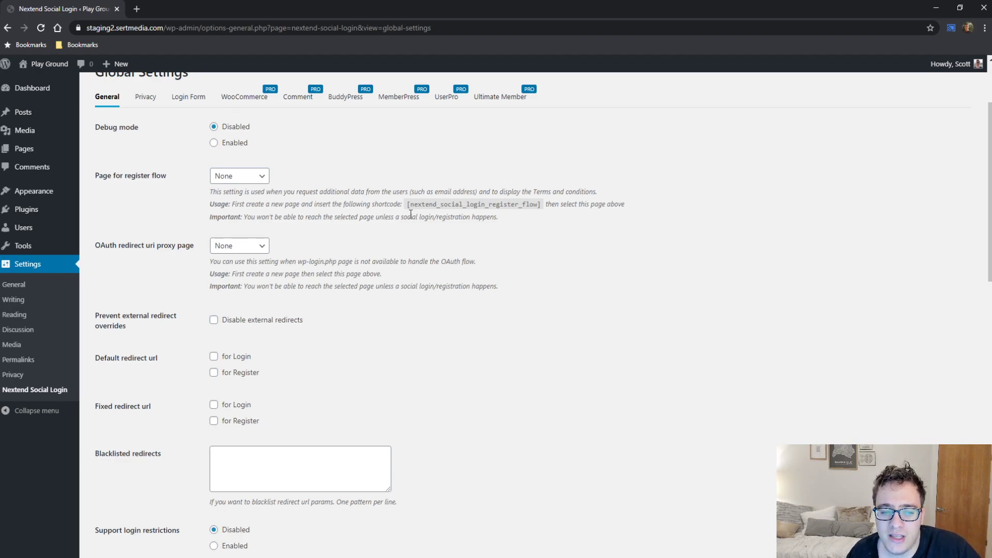
pyautogui.moveTo(407, 205); pyautogui.dragTo(541, 207)
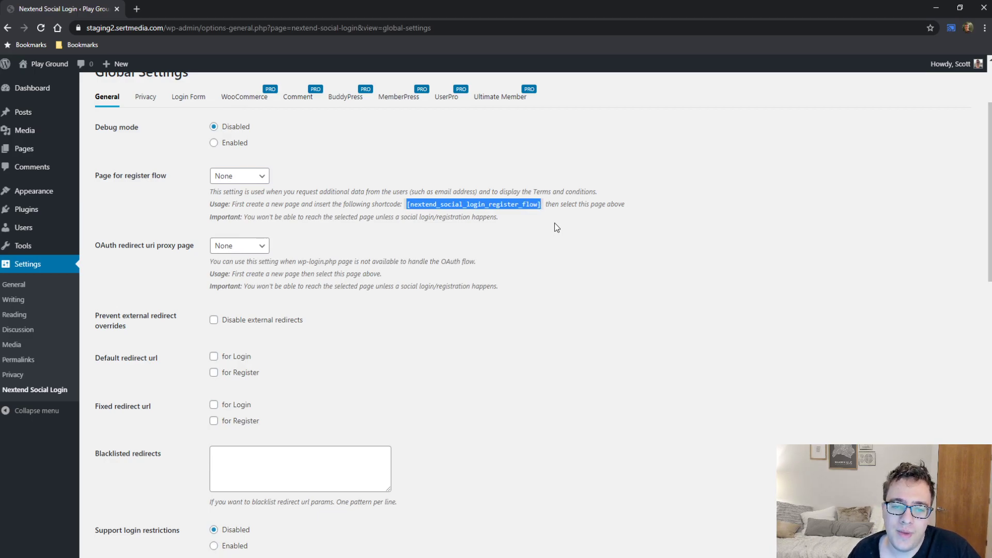
pyautogui.click(225, 181)
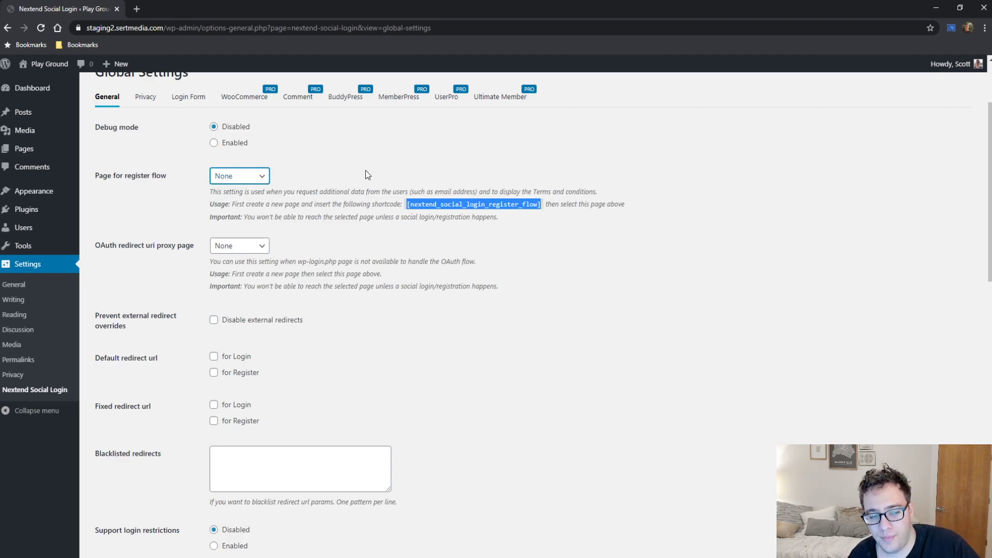
pyautogui.click(226, 190)
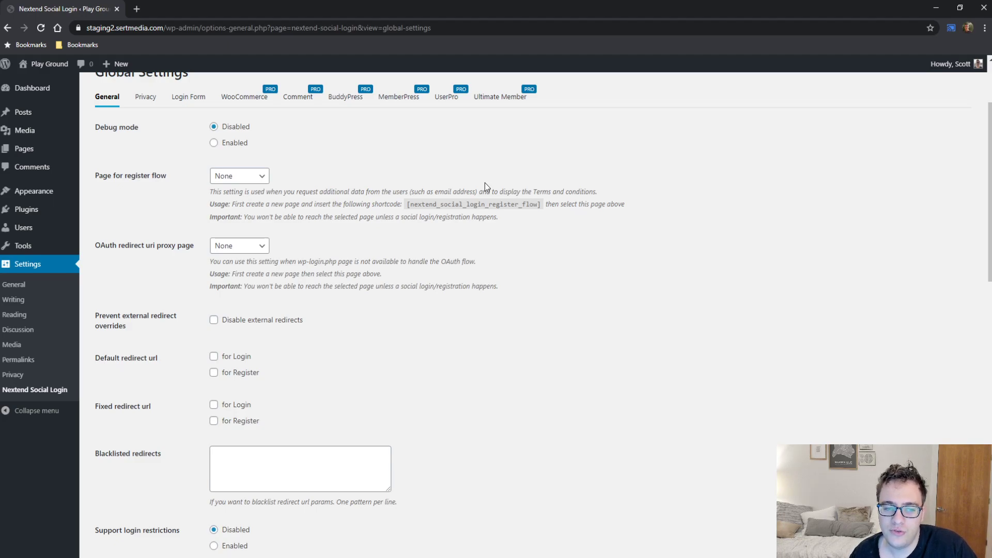
pyautogui.tripleClick(443, 191)
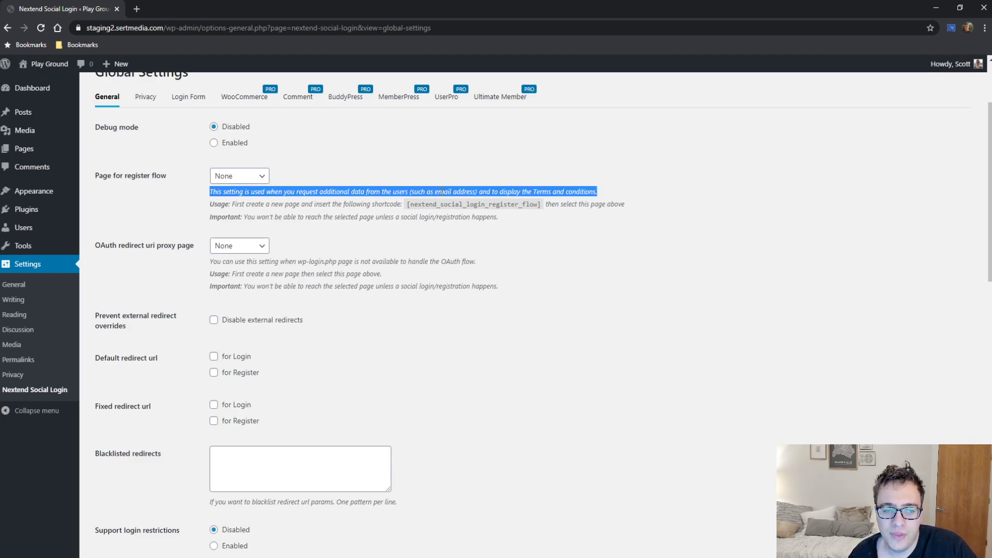
pyautogui.click(435, 195)
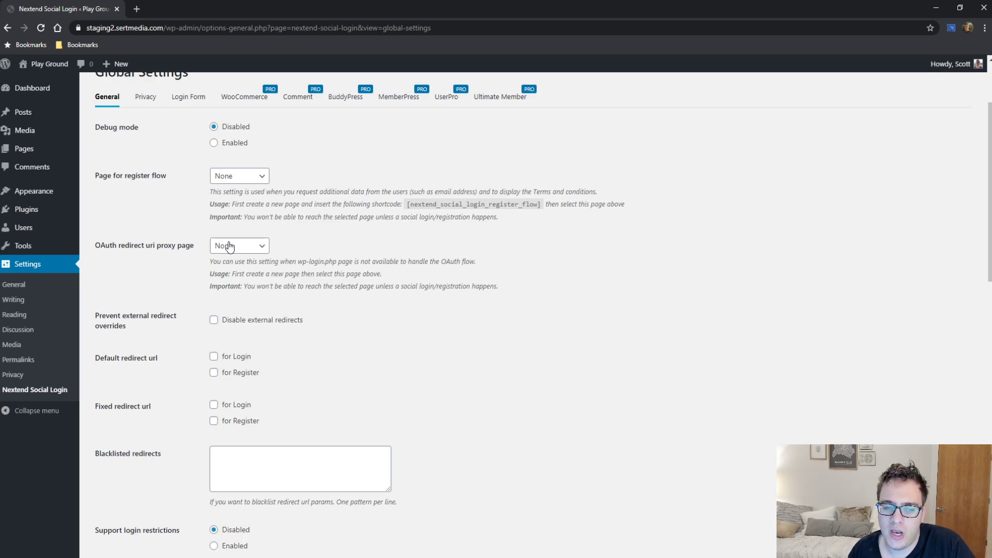
pyautogui.scroll(-4, 204, 246)
pyautogui.scroll(2, 205, 246)
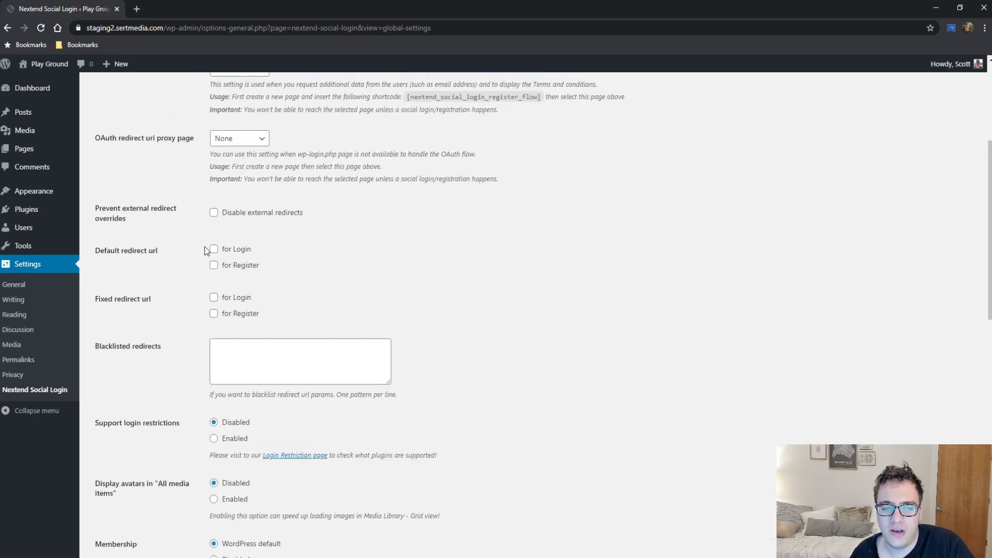
pyautogui.scroll(-2, 204, 243)
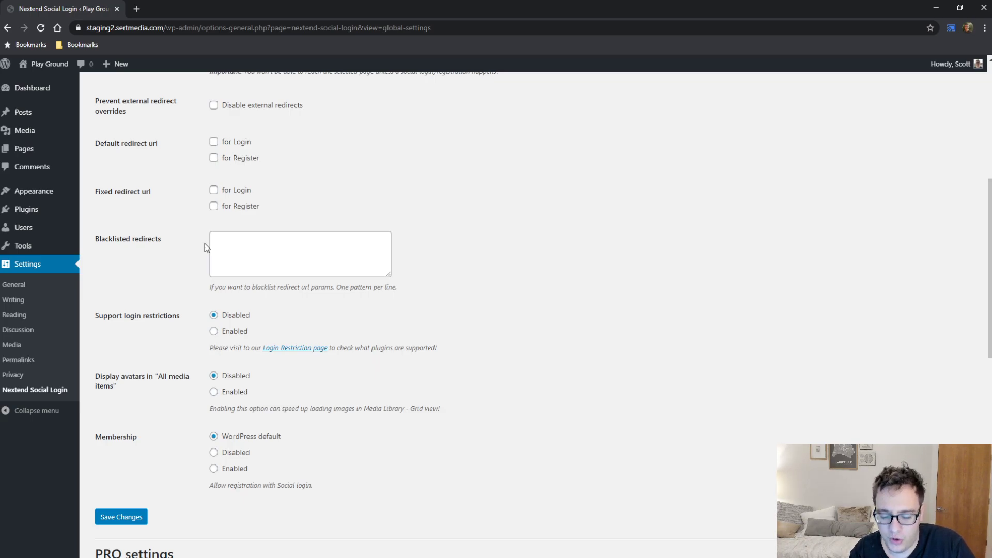
pyautogui.scroll(2, 205, 247)
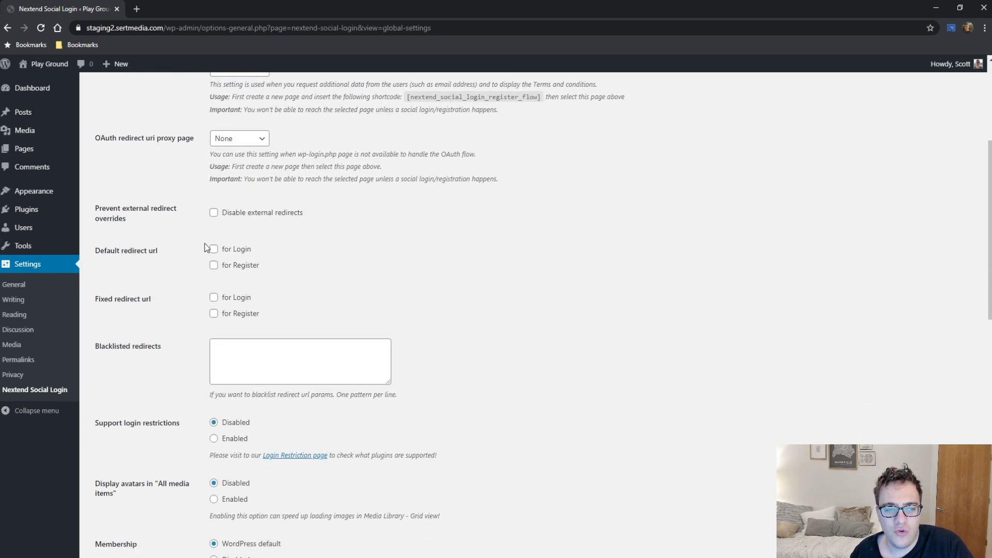
pyautogui.click(246, 140)
pyautogui.click(142, 176)
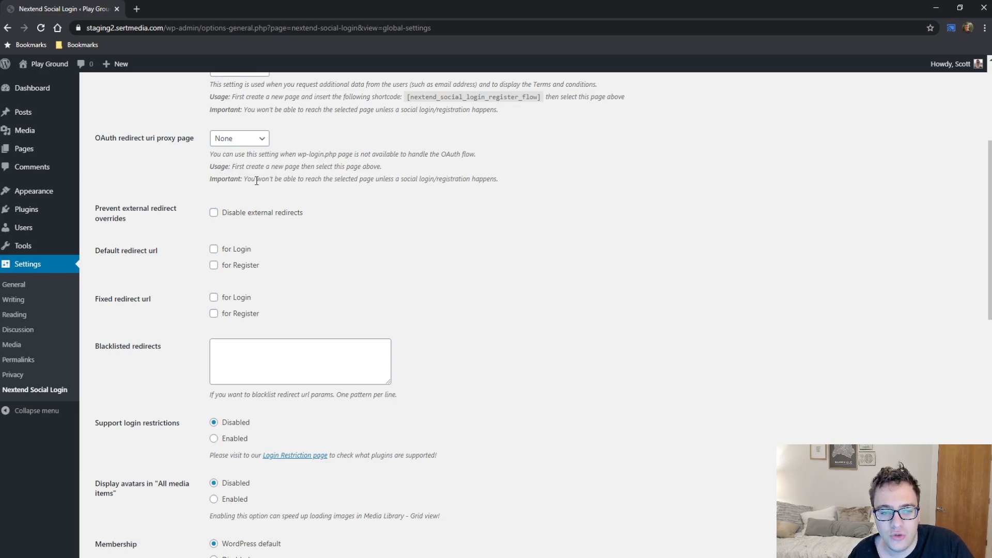
pyautogui.tripleClick(393, 182)
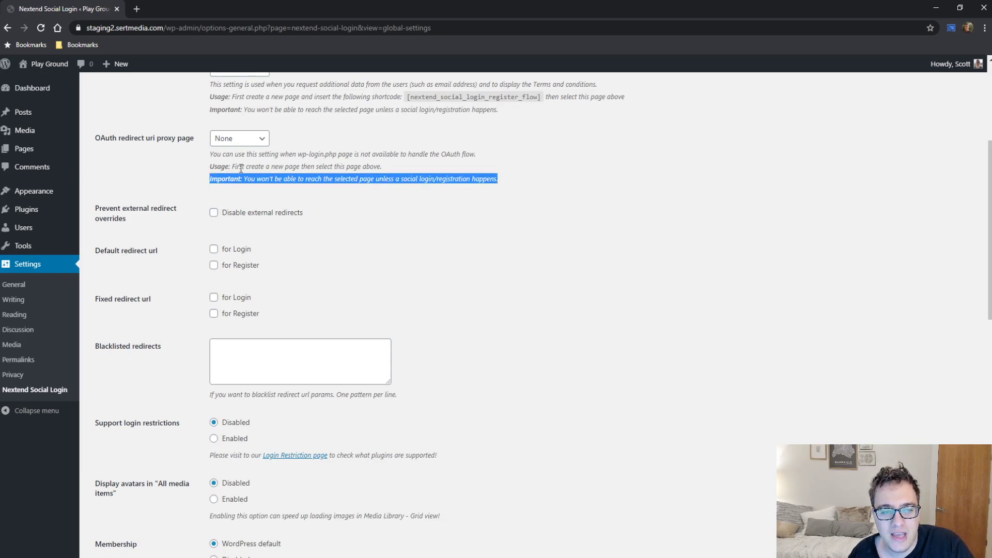
pyautogui.moveTo(239, 166); pyautogui.dragTo(383, 170)
pyautogui.click(384, 170)
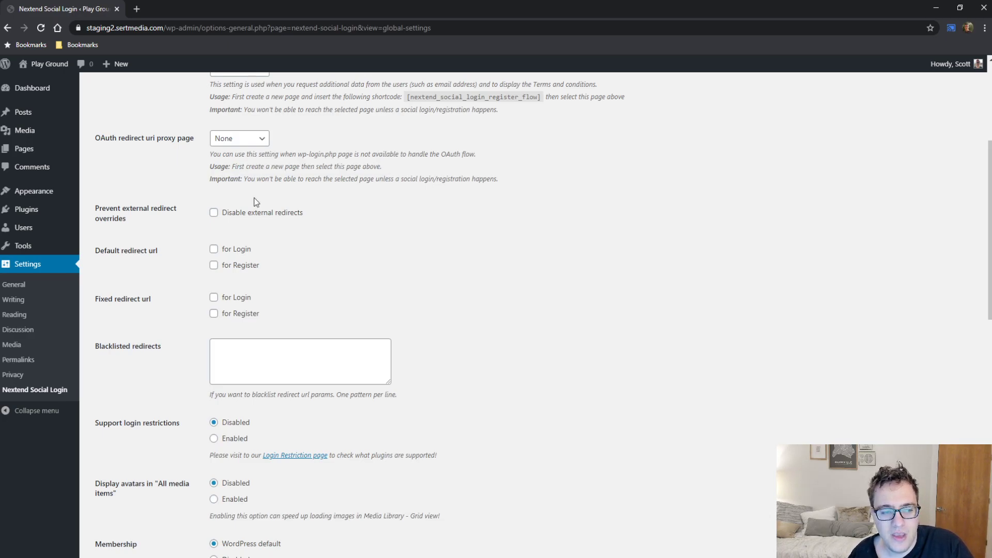
# Check Disable external redirects under Prevent external redirect overrides
pyautogui.scroll(-1, 149, 213)
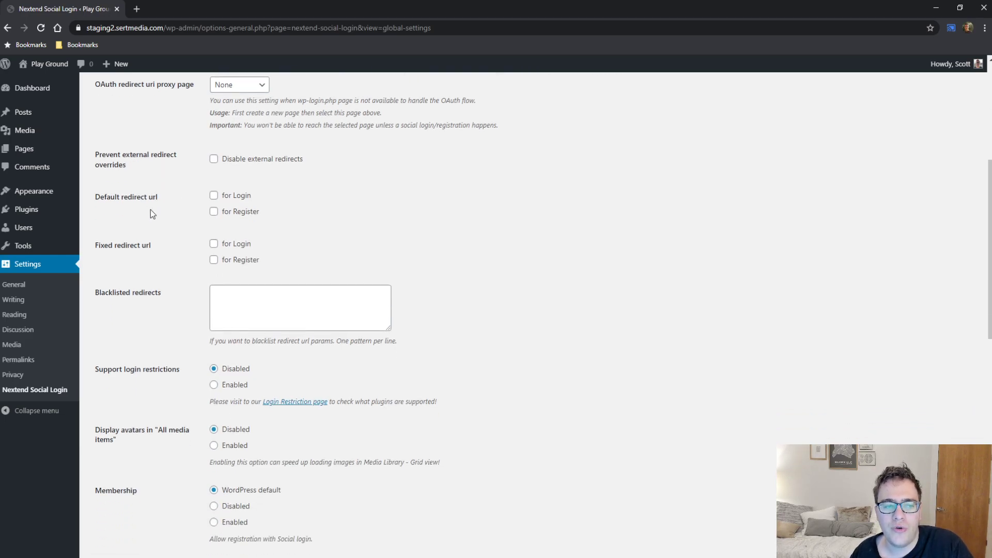
pyautogui.click(241, 160)
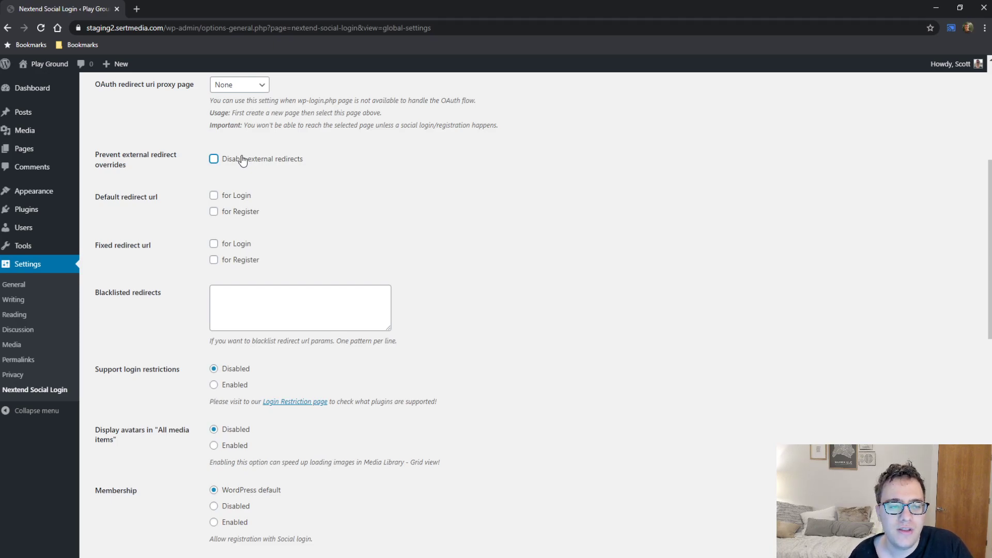
pyautogui.click(242, 160)
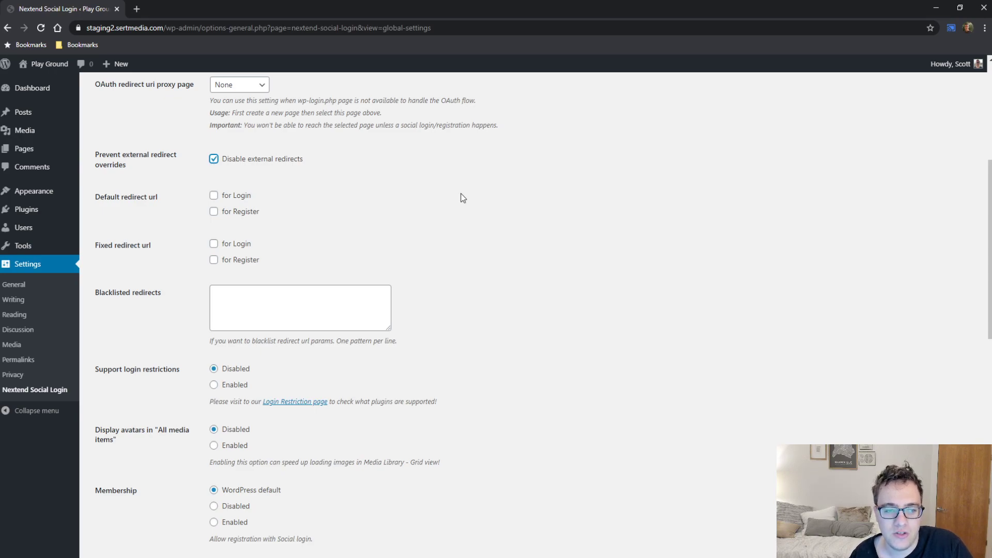
pyautogui.scroll(-2, 365, 149)
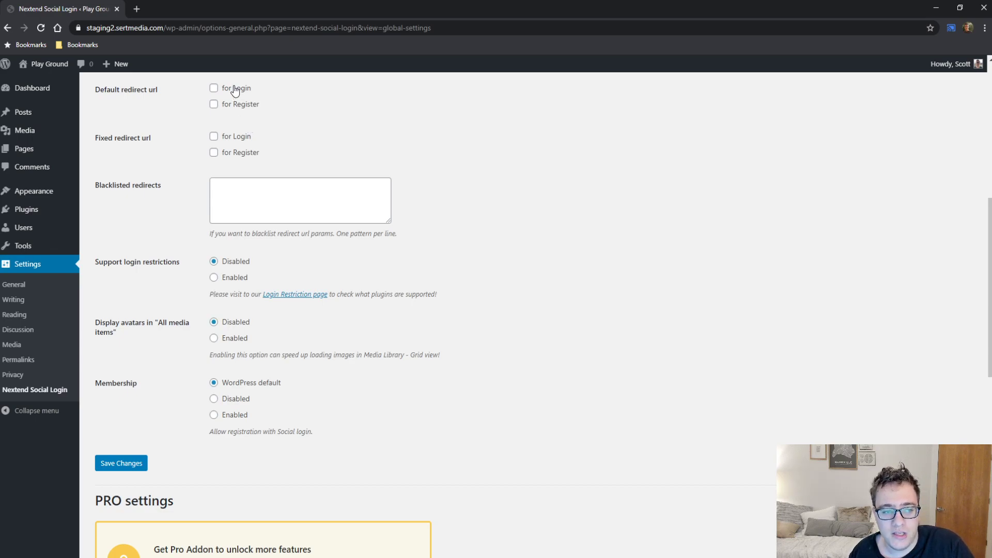
# Enable the Default redirect url for Login and for Register
pyautogui.click(235, 89)
pyautogui.click(249, 105)
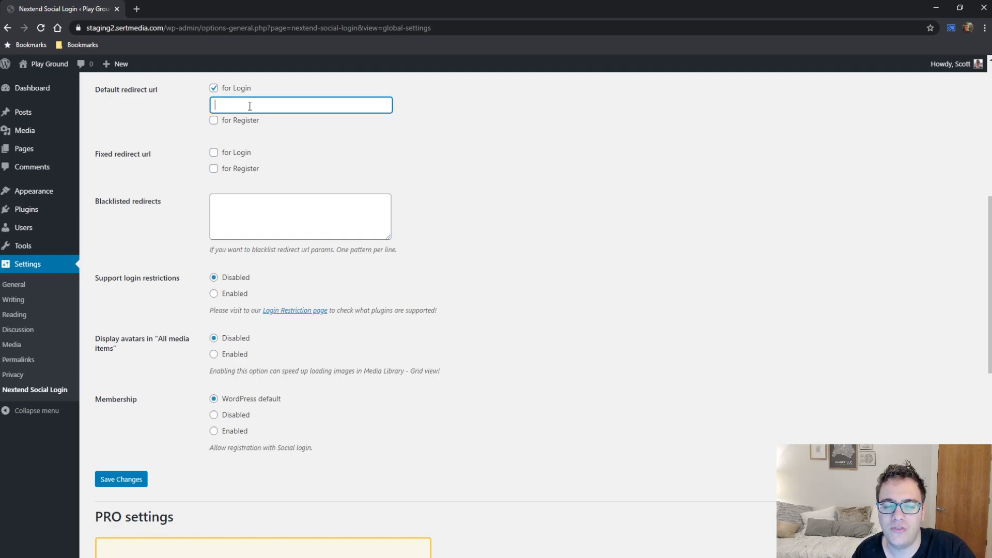
pyautogui.click(225, 122)
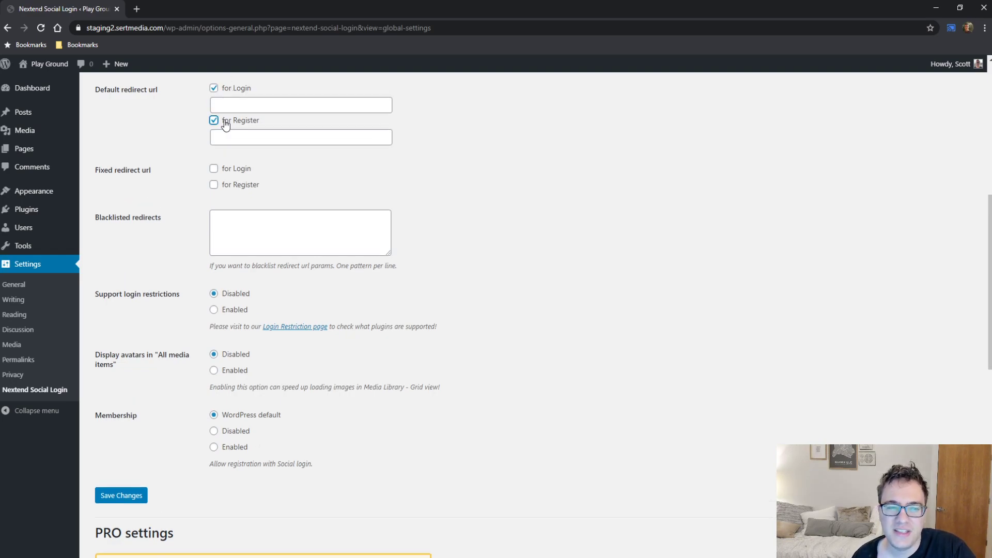
pyautogui.scroll(-2, 225, 124)
pyautogui.scroll(3, 189, 162)
pyautogui.moveTo(166, 221); pyautogui.dragTo(93, 214)
pyautogui.click(108, 208)
# Enable the Fixed redirect url for Login and for Register
pyautogui.scroll(-2, 228, 134)
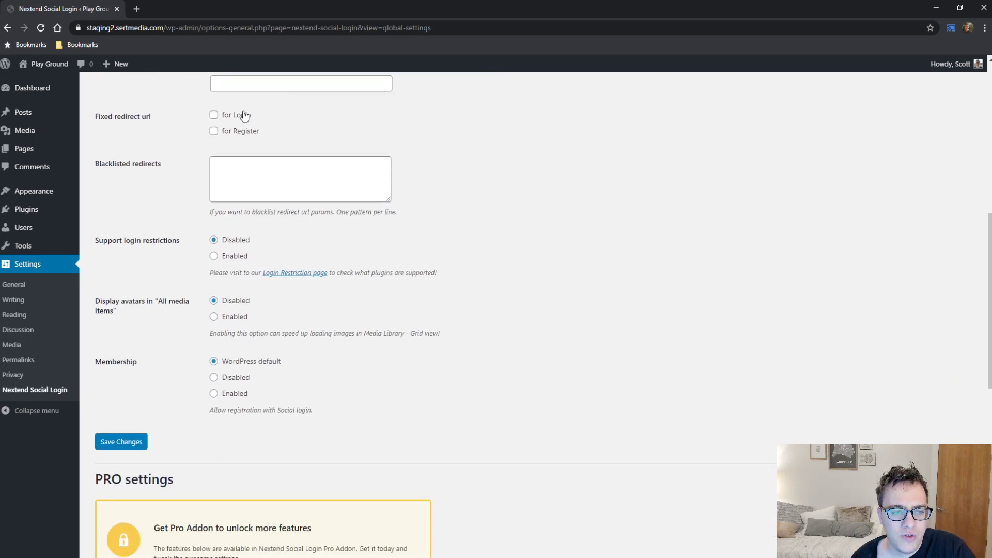
pyautogui.click(242, 115)
pyautogui.click(242, 148)
pyautogui.scroll(3, 222, 147)
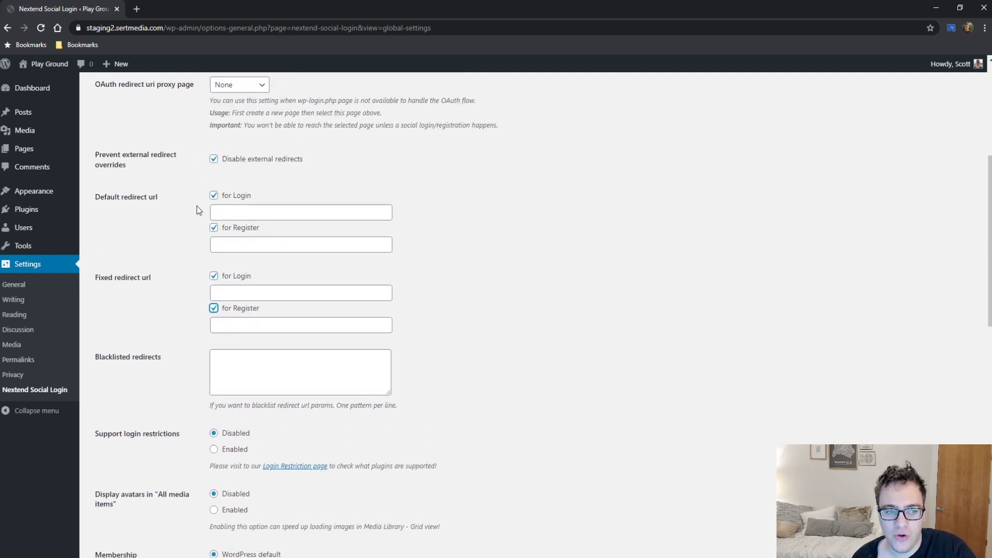
pyautogui.moveTo(197, 211); pyautogui.dragTo(97, 210)
pyautogui.doubleClick(97, 209)
# Review the remaining General options and open the Login Restriction documentation link
pyautogui.scroll(-2, 141, 213)
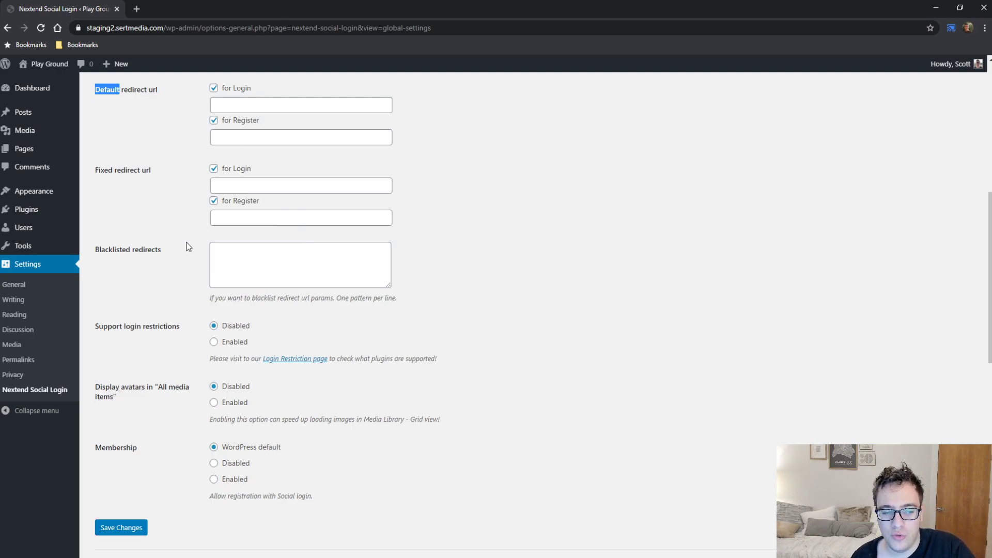
pyautogui.scroll(-2, 187, 244)
pyautogui.scroll(-2, 187, 245)
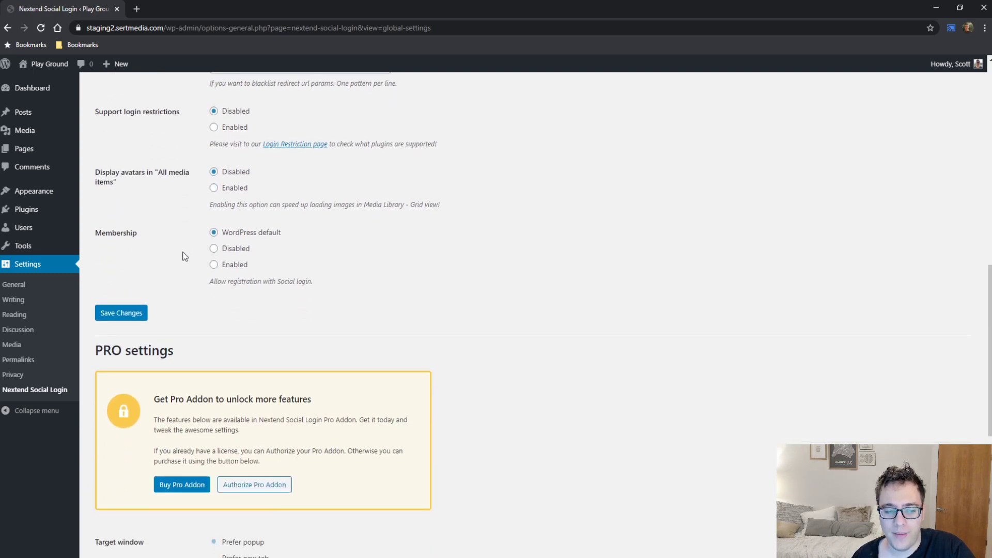
pyautogui.scroll(1, 166, 170)
pyautogui.moveTo(165, 94); pyautogui.dragTo(135, 93)
pyautogui.click(151, 96)
pyautogui.scroll(-1, 150, 96)
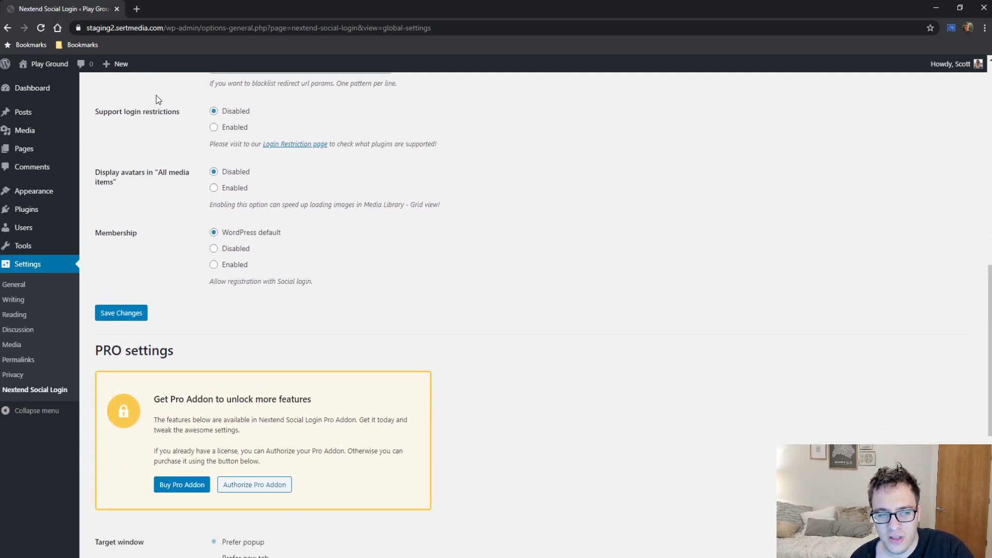
pyautogui.scroll(1, 155, 94)
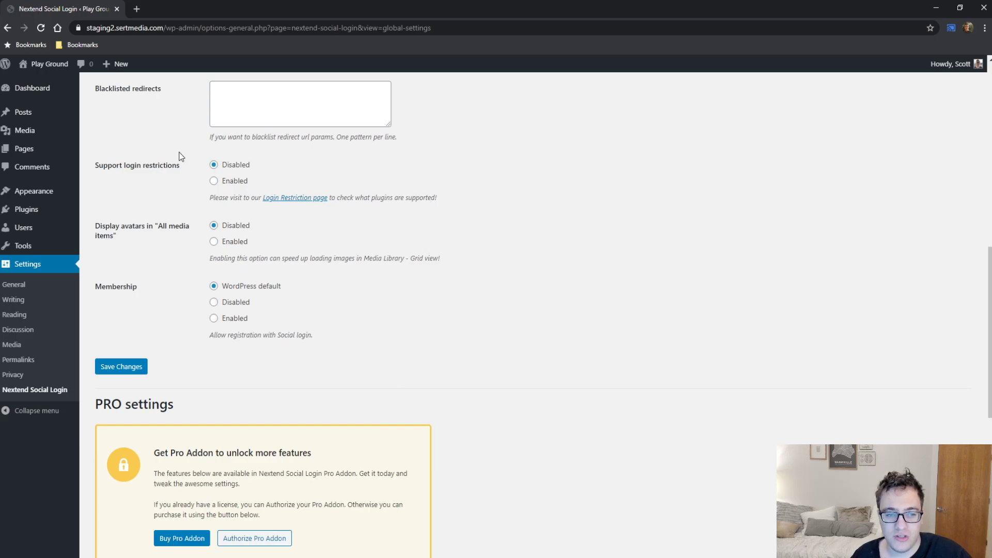
pyautogui.click(291, 200)
# Read the Login Restriction documentation in its tab, then return to the WordPress settings
pyautogui.click(178, 9)
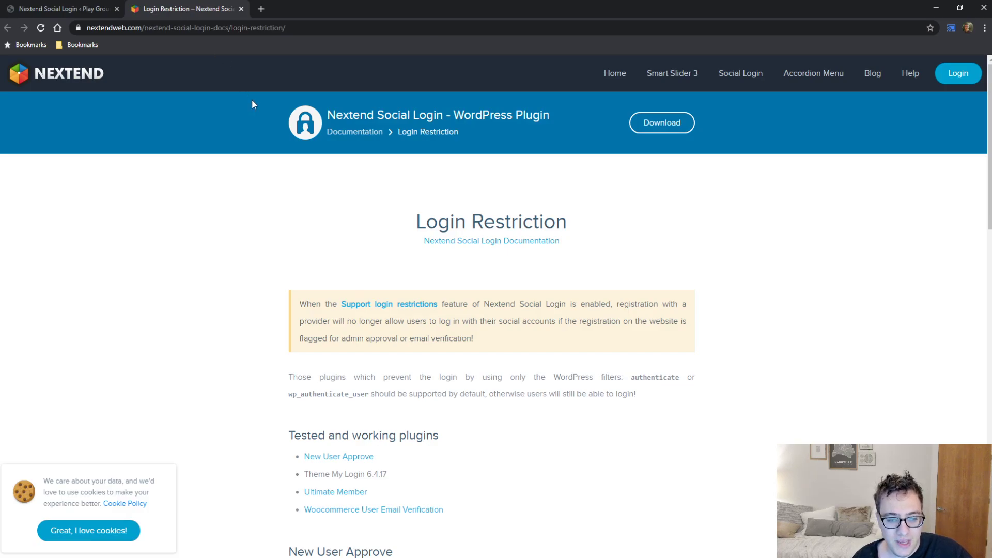
pyautogui.scroll(-1, 271, 127)
pyautogui.moveTo(465, 323); pyautogui.dragTo(666, 343)
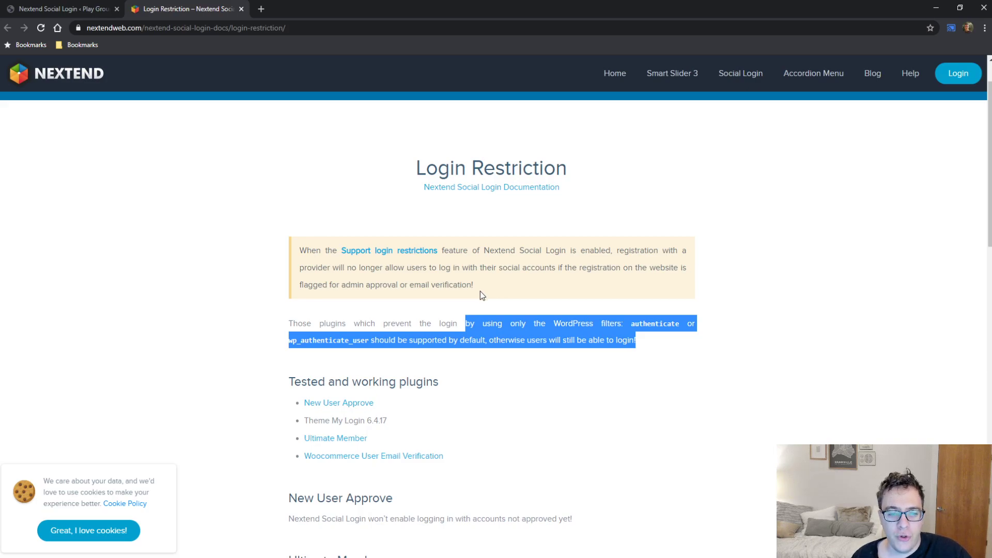
pyautogui.scroll(-3, 480, 290)
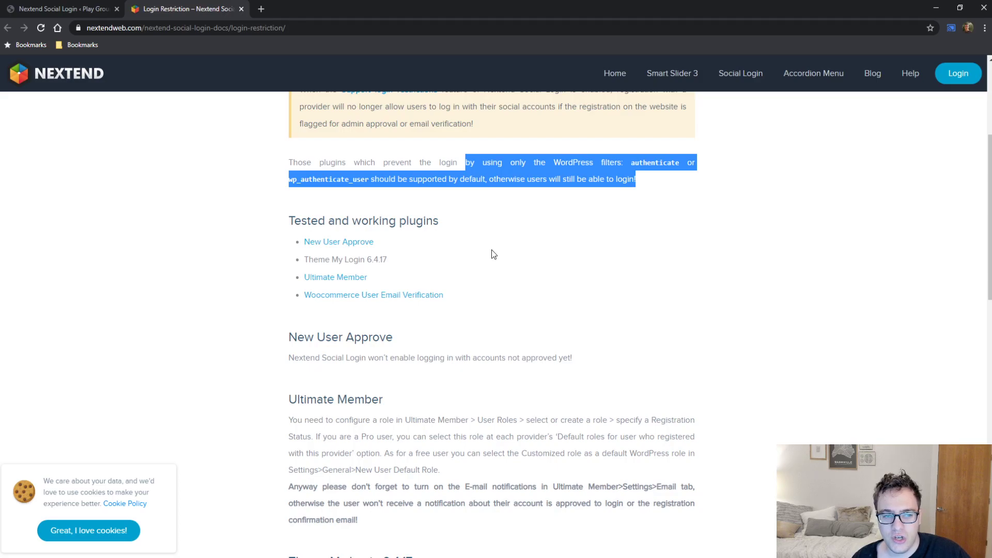
pyautogui.scroll(1, 490, 249)
pyautogui.scroll(-2, 488, 259)
pyautogui.scroll(-10, 491, 255)
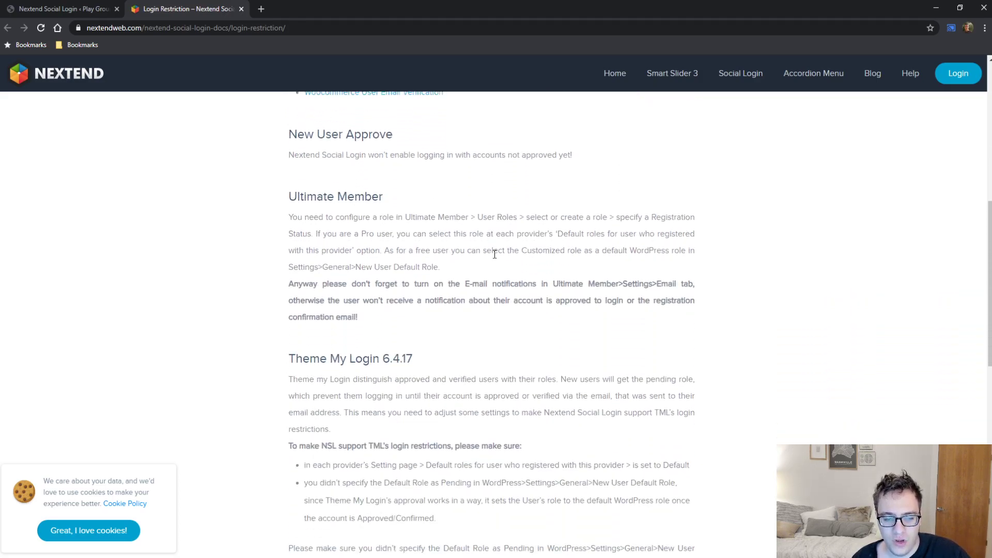
pyautogui.scroll(4, 495, 256)
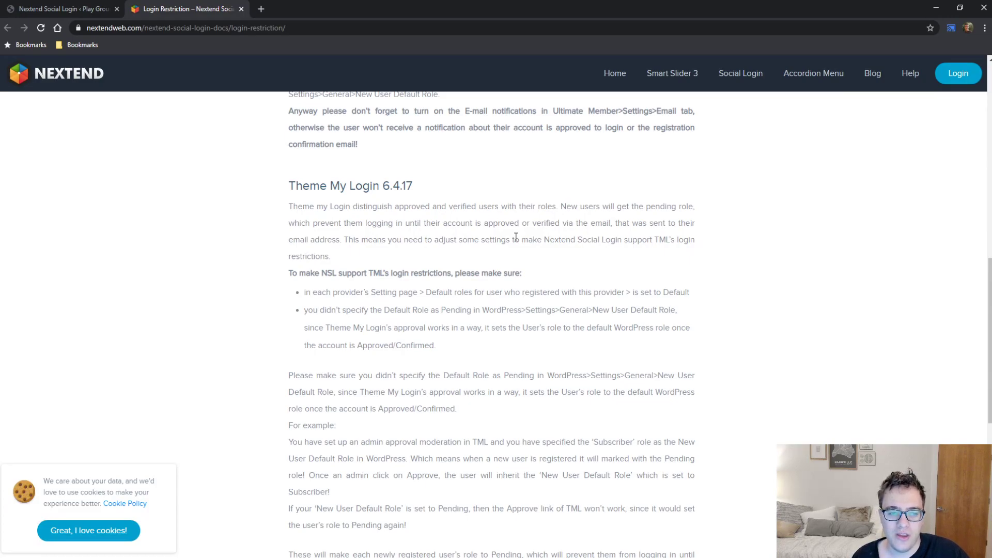
pyautogui.scroll(3, 515, 237)
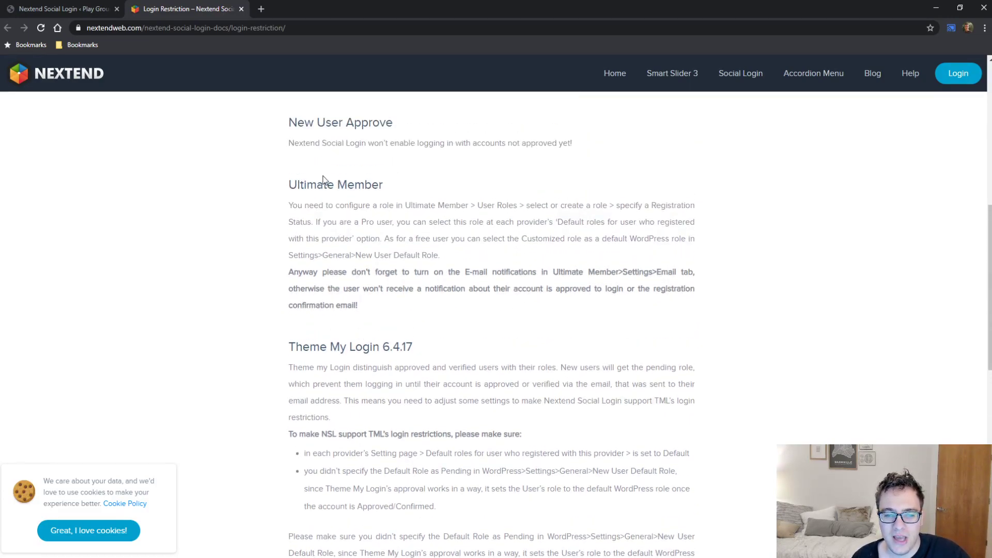
pyautogui.click(58, 6)
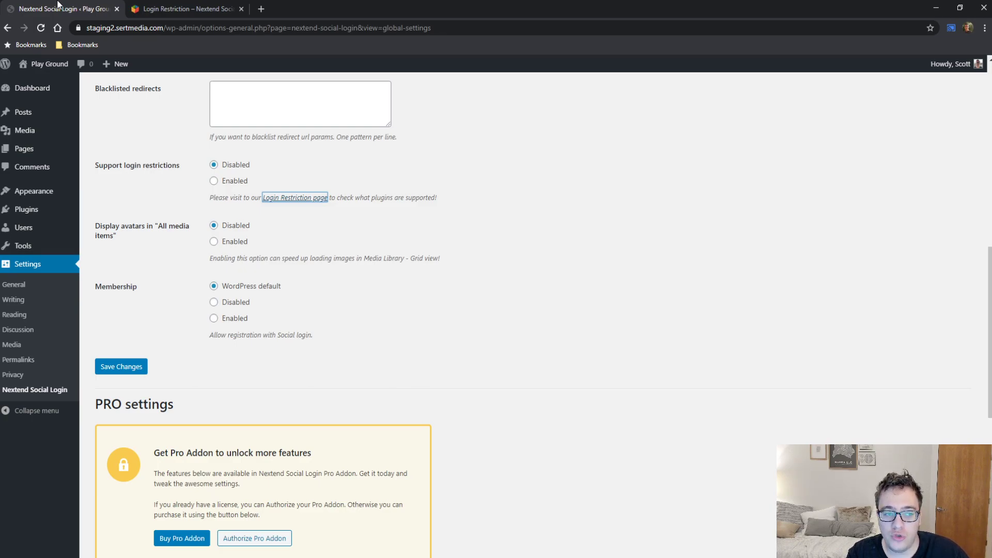
# Set Support login restrictions to Enabled, checking New User Approve in the docs
pyautogui.click(237, 180)
pyautogui.click(203, 6)
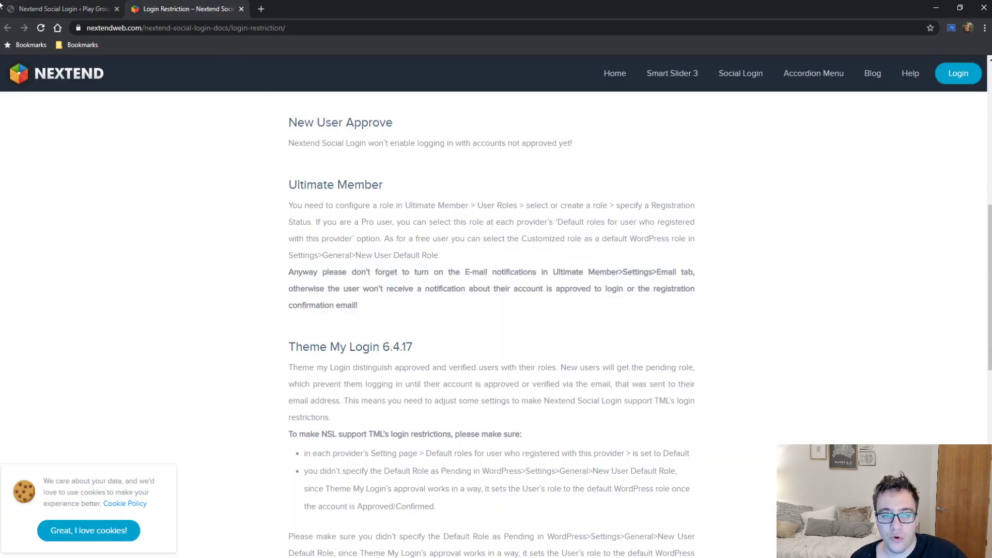
pyautogui.scroll(3, 310, 328)
pyautogui.tripleClick(347, 279)
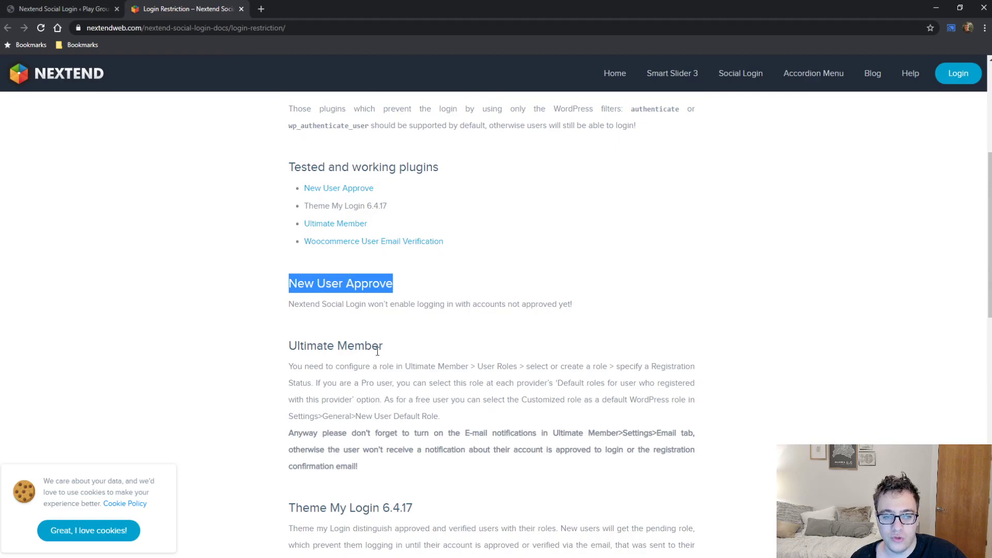
pyautogui.click(449, 248)
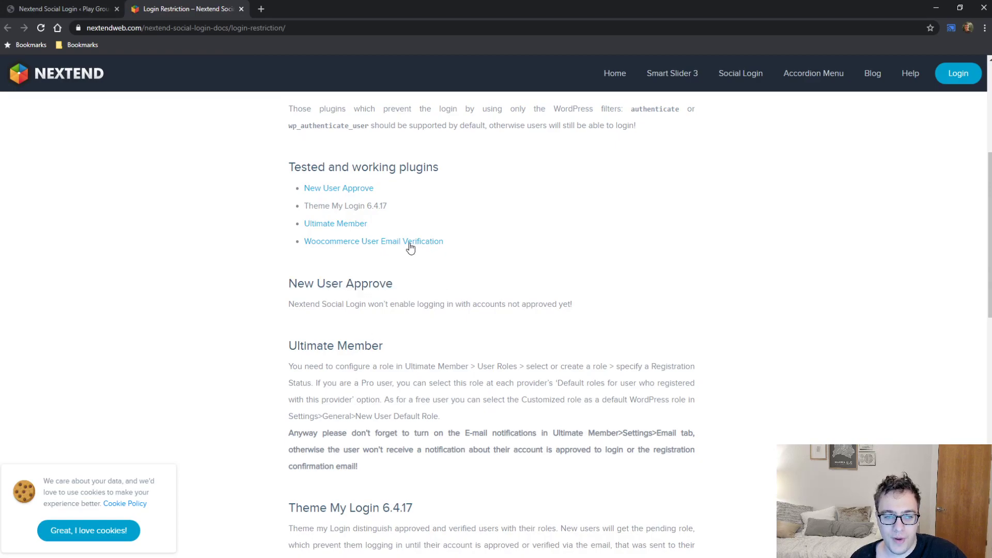
pyautogui.click(32, 8)
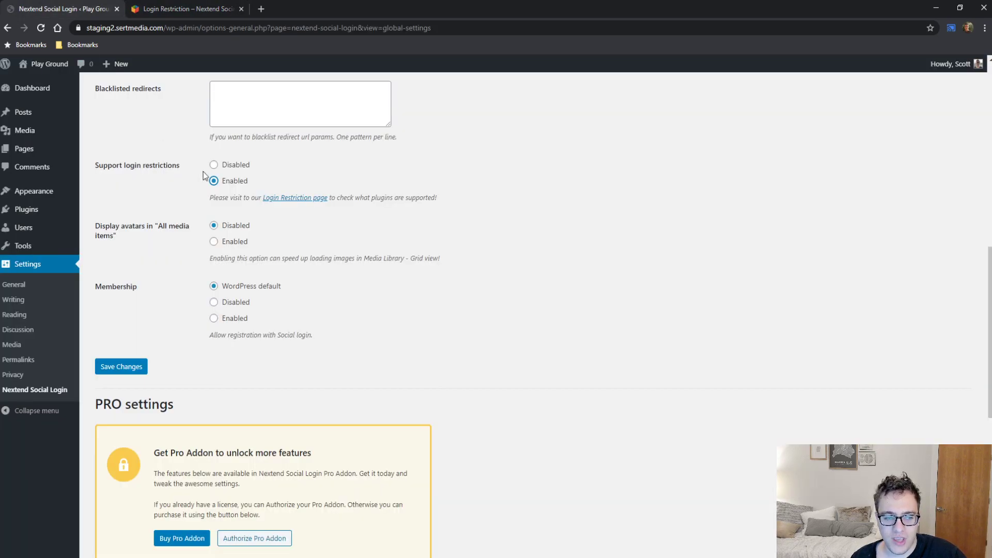
# Enable avatar display in All media items and save the General settings
pyautogui.click(202, 8)
pyautogui.click(32, 8)
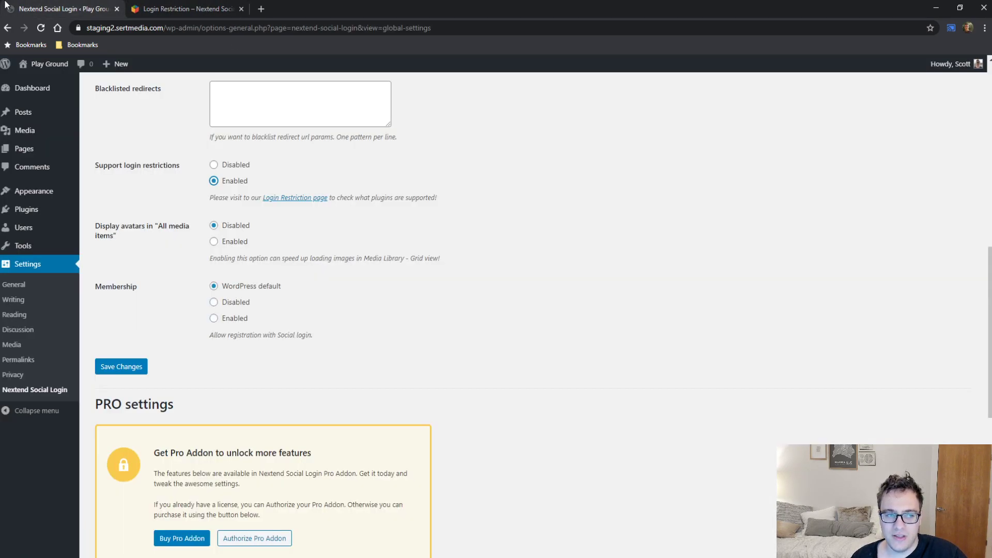
pyautogui.click(166, 9)
pyautogui.click(87, 9)
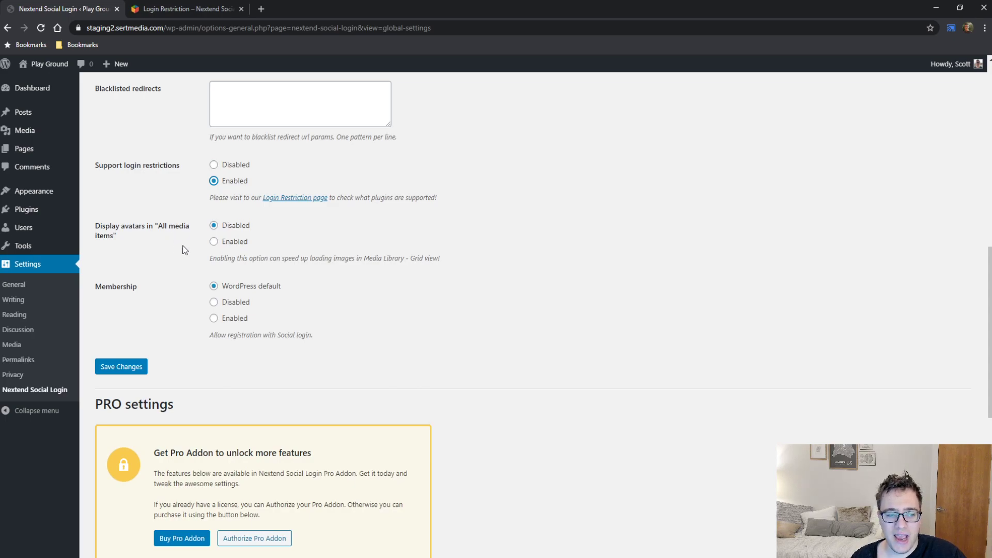
pyautogui.click(228, 242)
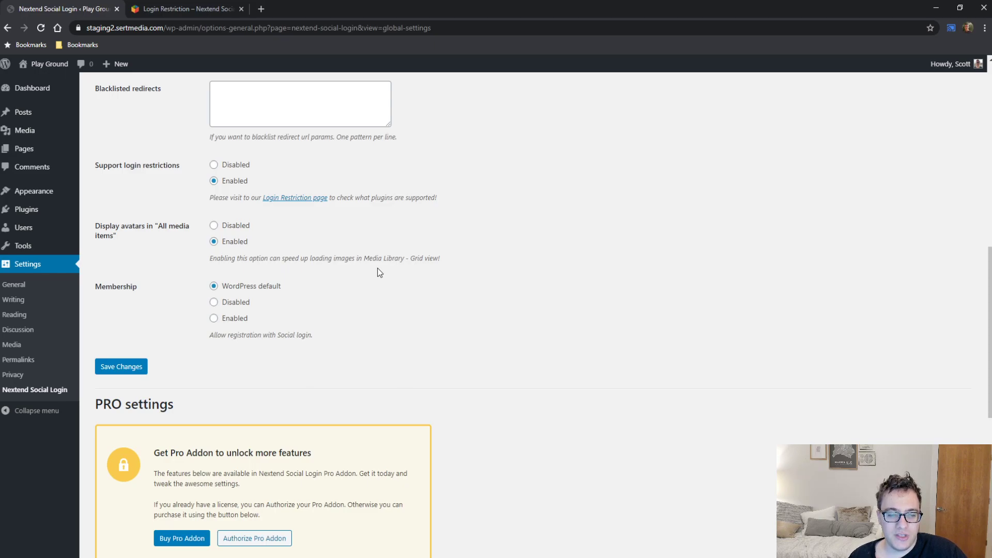
pyautogui.click(143, 367)
pyautogui.scroll(-9, 197, 405)
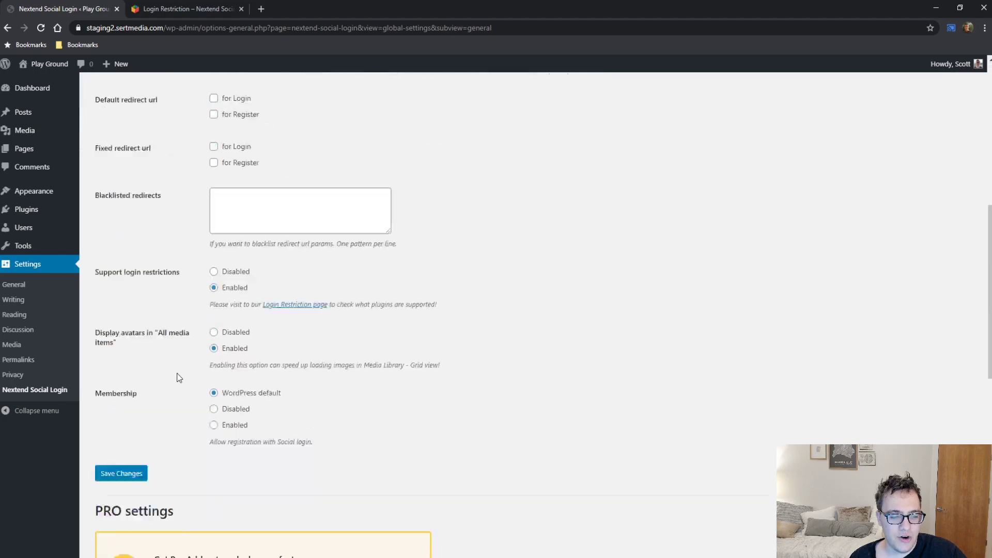
# Open the Media Library beside the settings and select the profile photo's file URL
pyautogui.moveTo(19, 133)
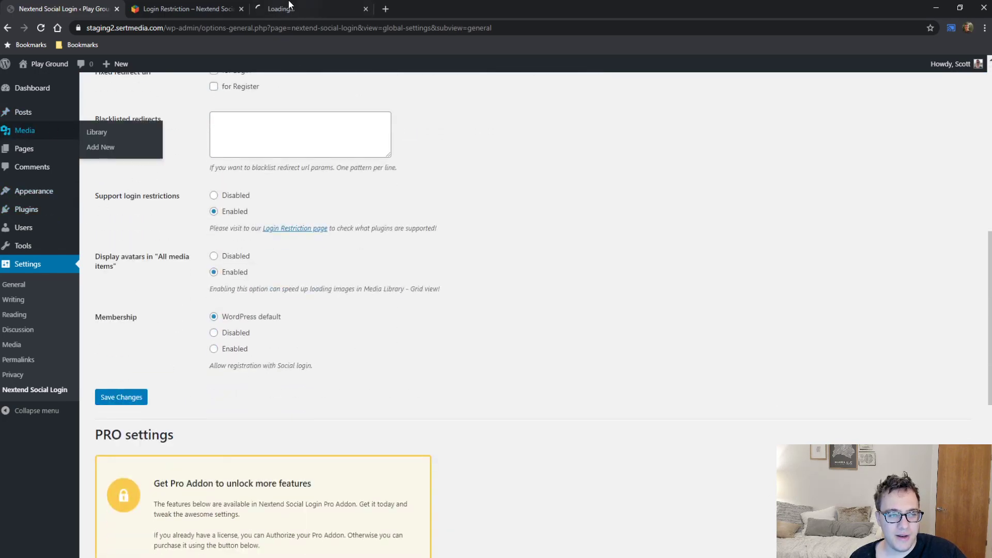
pyautogui.moveTo(290, 5); pyautogui.dragTo(252, 4)
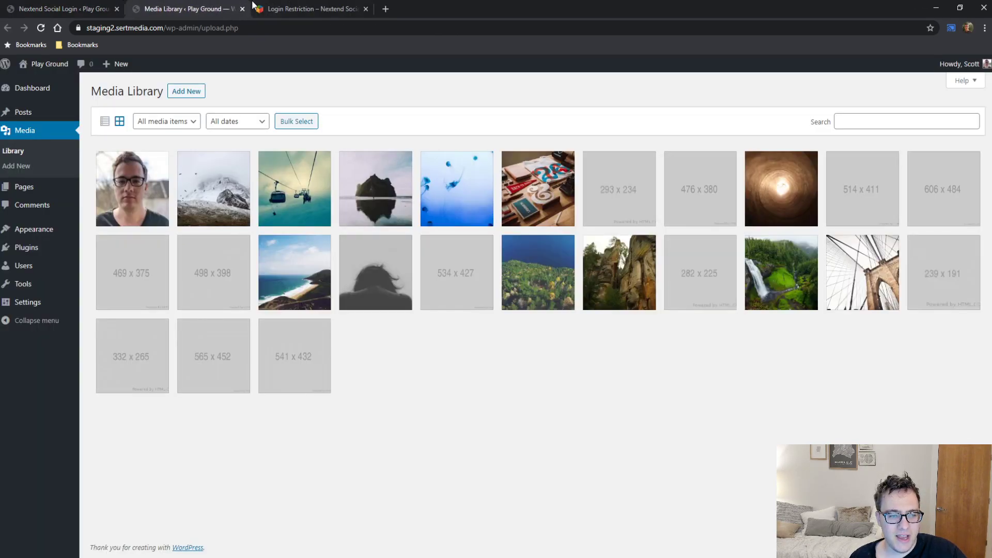
pyautogui.click(146, 191)
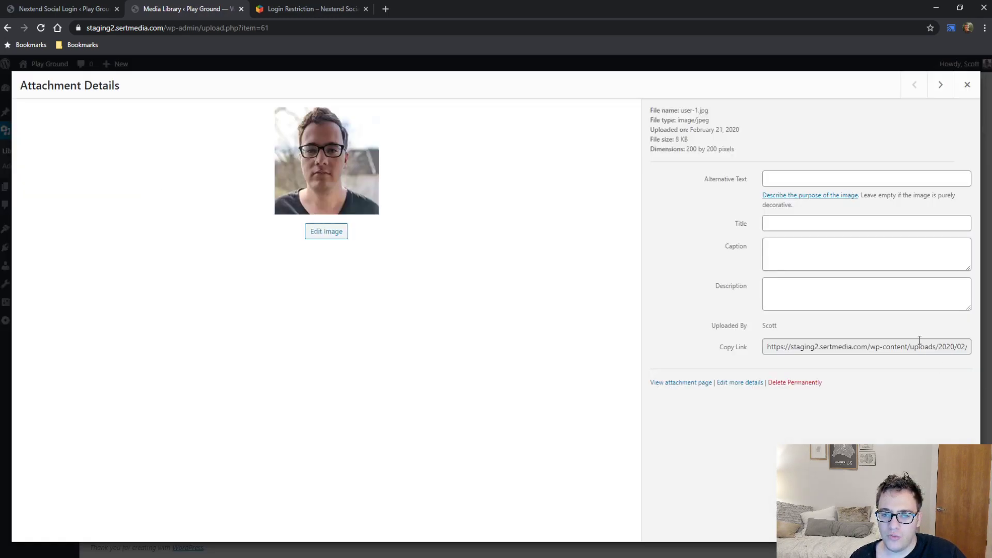
pyautogui.click(919, 345)
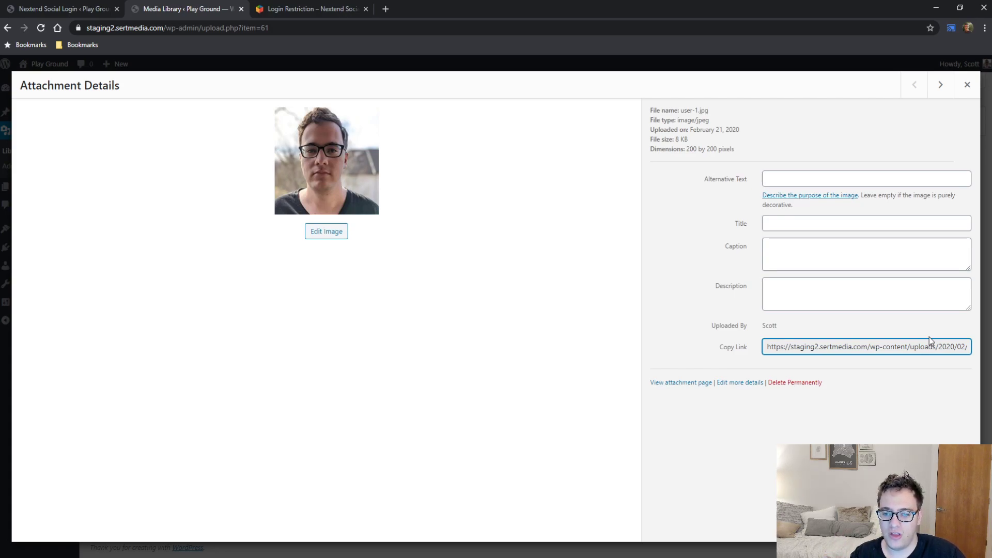
pyautogui.tripleClick(948, 345)
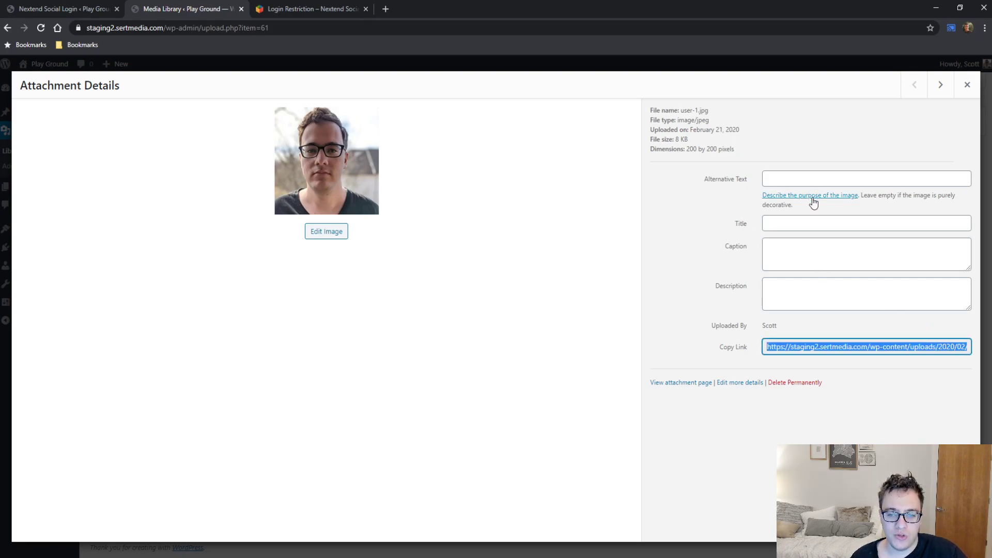
pyautogui.click(967, 84)
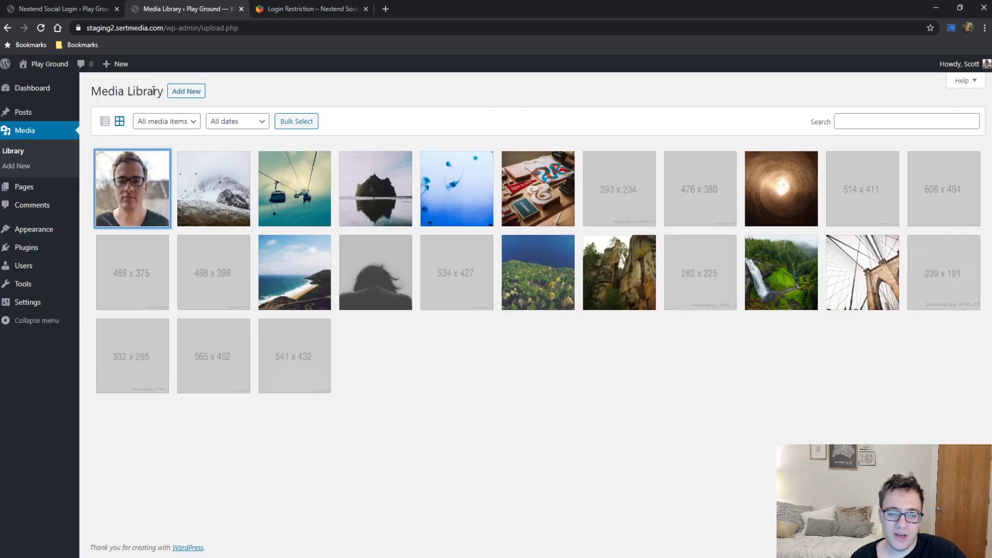
pyautogui.click(88, 8)
pyautogui.scroll(-1, 324, 278)
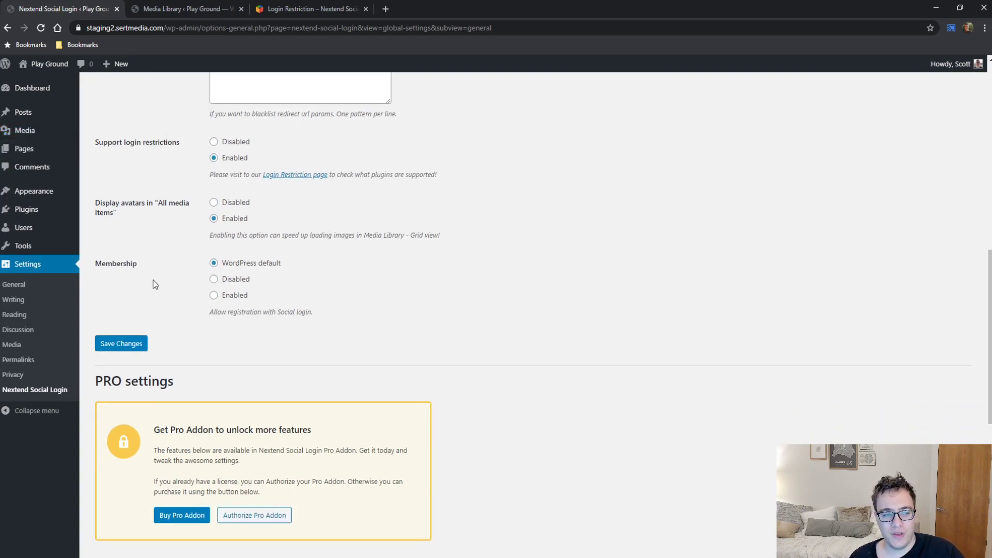
# Switch Membership from the WordPress default to Enabled so visitors can register via social login
pyautogui.click(243, 279)
pyautogui.click(241, 295)
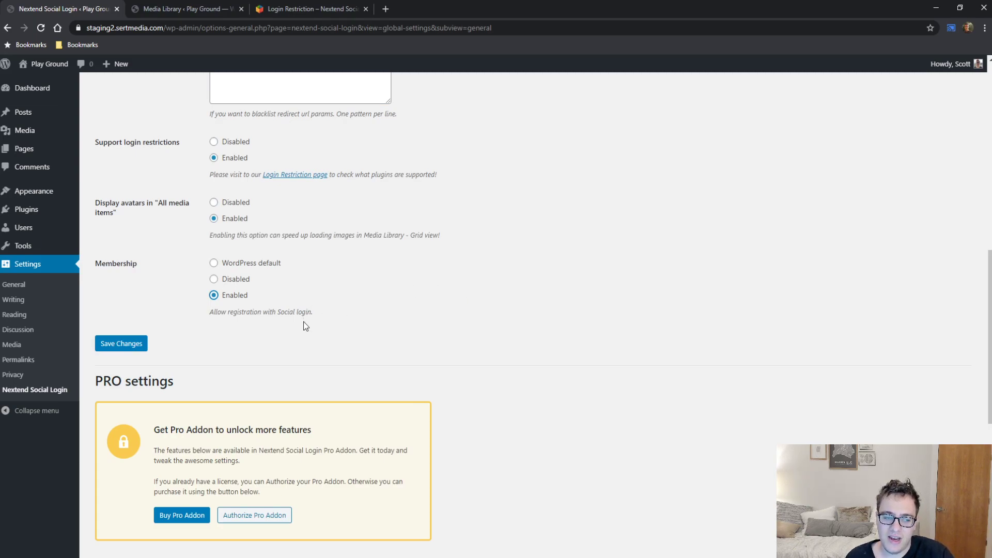
pyautogui.scroll(10, 341, 248)
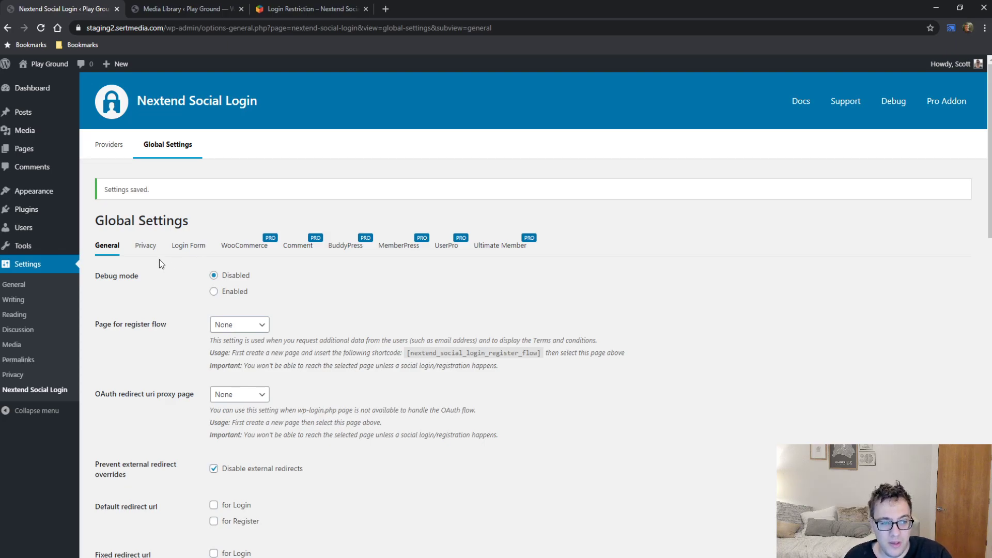
# On the Privacy tab, set Terms and conditions to Show at registration
pyautogui.click(144, 247)
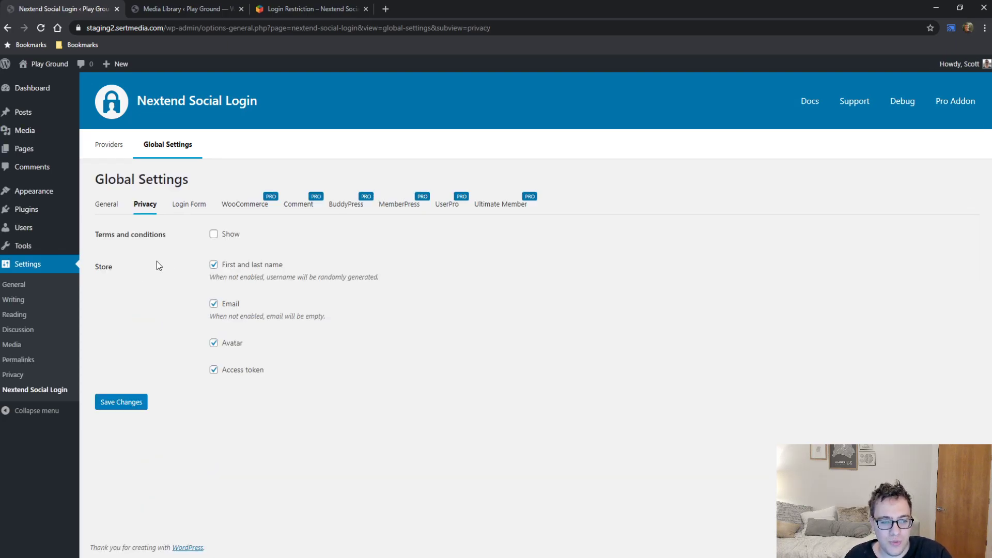
pyautogui.click(213, 235)
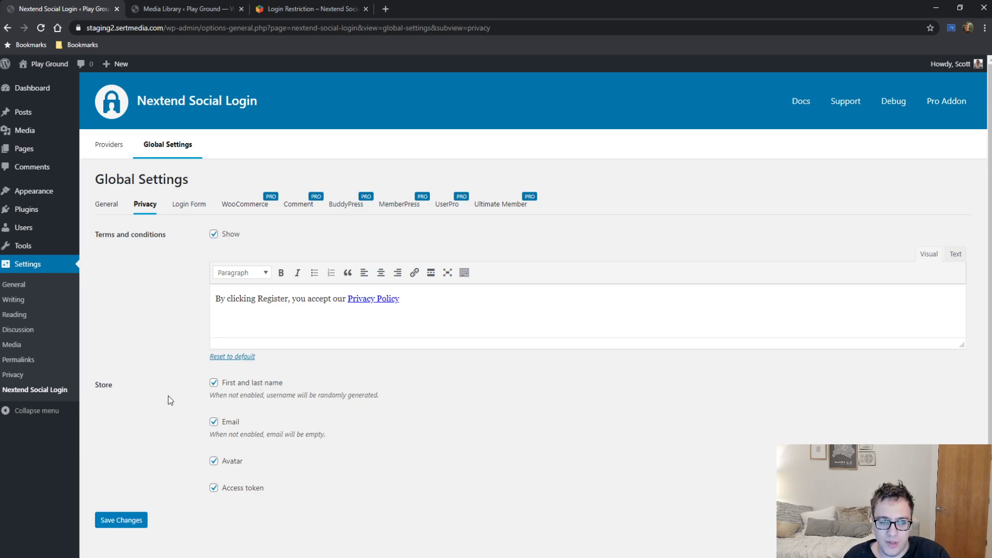
pyautogui.scroll(-2, 431, 367)
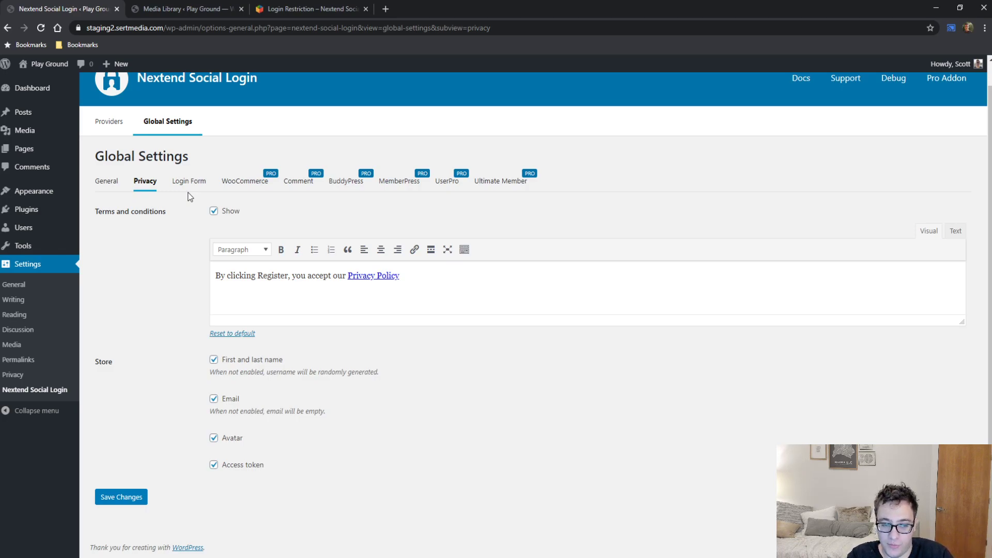
# On the Login Form tab, hide then re-show social buttons on the Registration Form
pyautogui.click(193, 189)
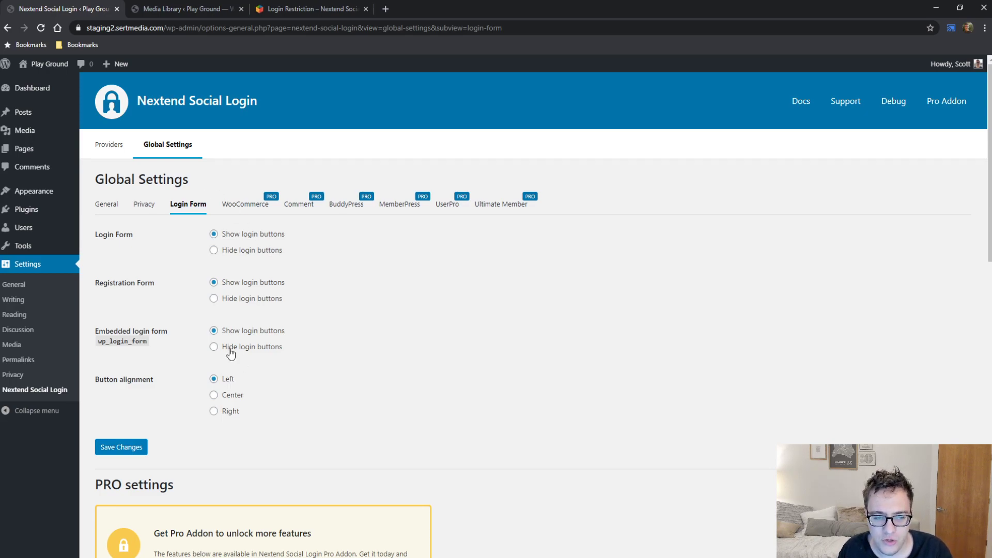
pyautogui.click(229, 299)
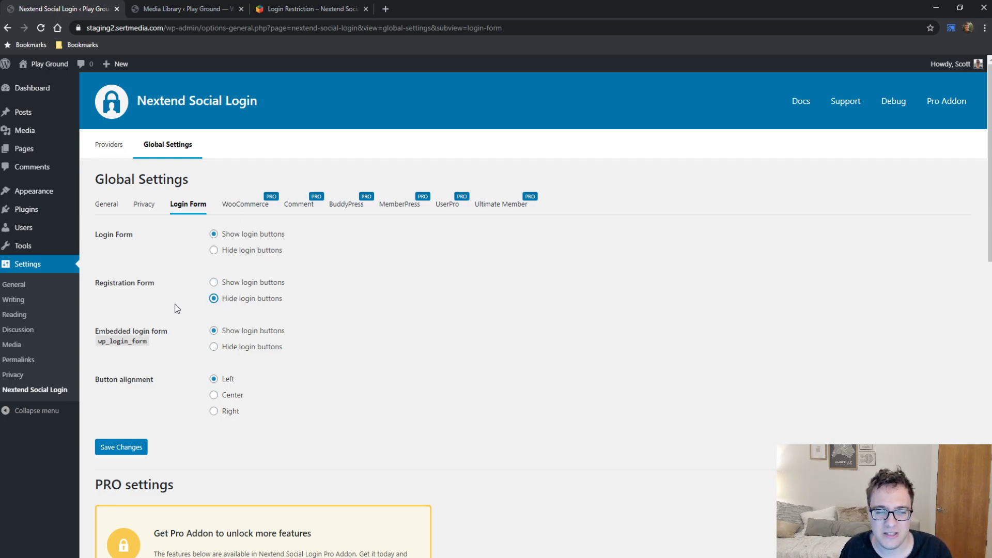
pyautogui.click(263, 268)
pyautogui.click(244, 285)
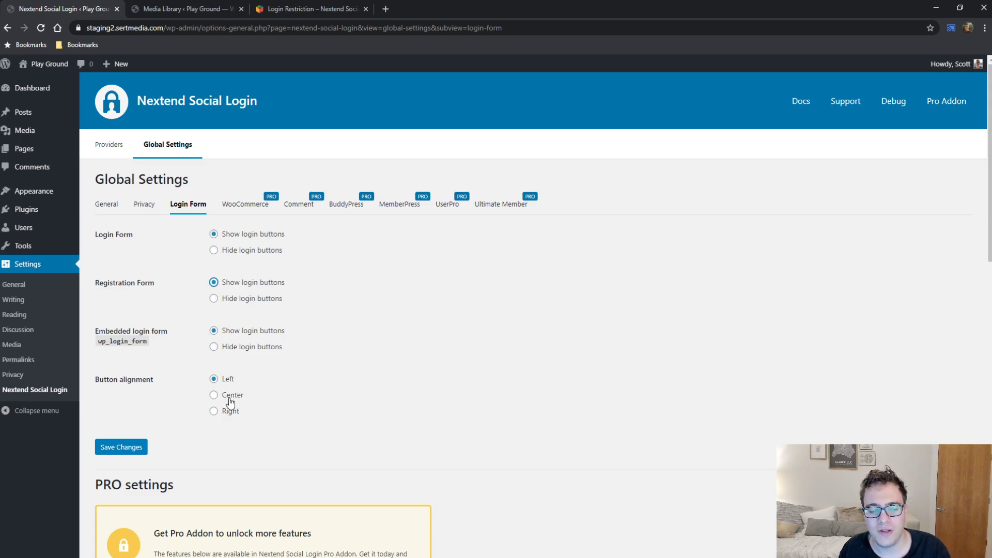
# Set Button alignment to Center and switch to the WooCommerce tab
pyautogui.doubleClick(139, 379)
pyautogui.click(258, 397)
pyautogui.click(243, 395)
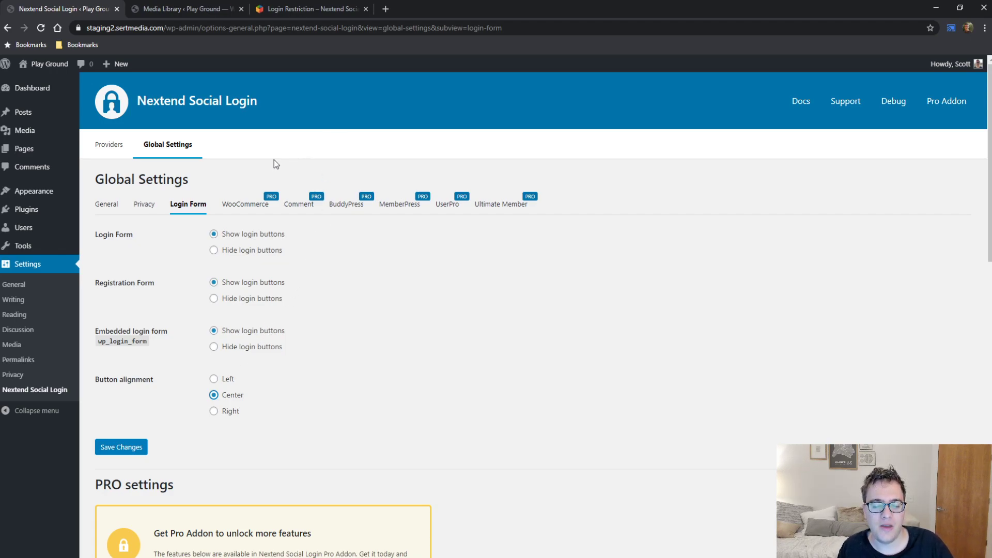
pyautogui.click(253, 207)
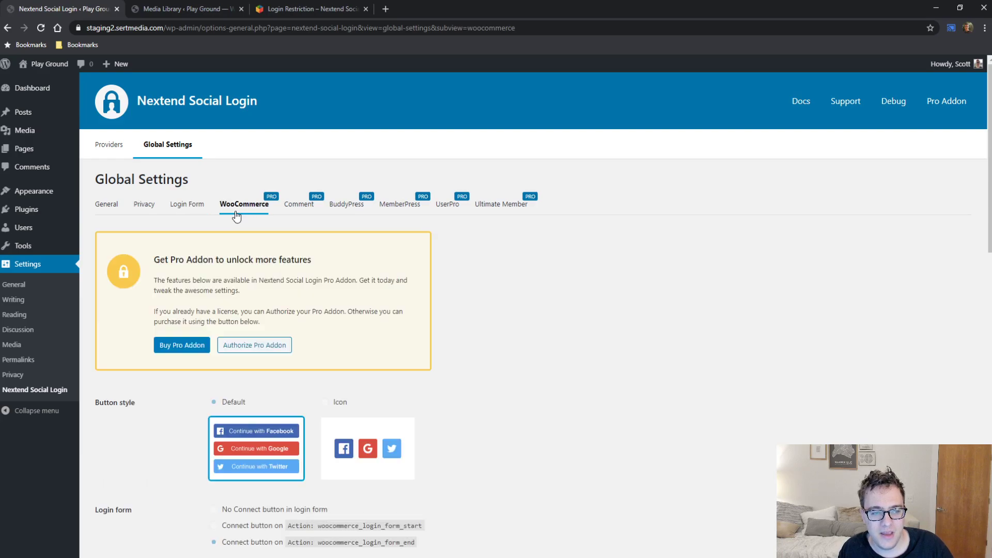
# Scroll through the Pro-locked WooCommerce options, then switch to the Comment tab
pyautogui.scroll(-5, 310, 289)
pyautogui.scroll(5, 310, 299)
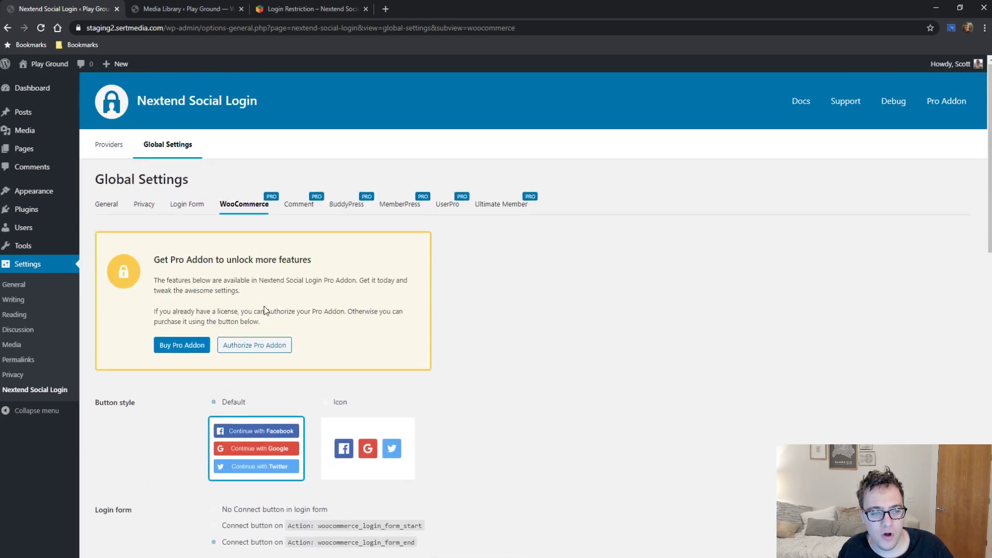
pyautogui.scroll(-4, 264, 308)
pyautogui.scroll(4, 289, 268)
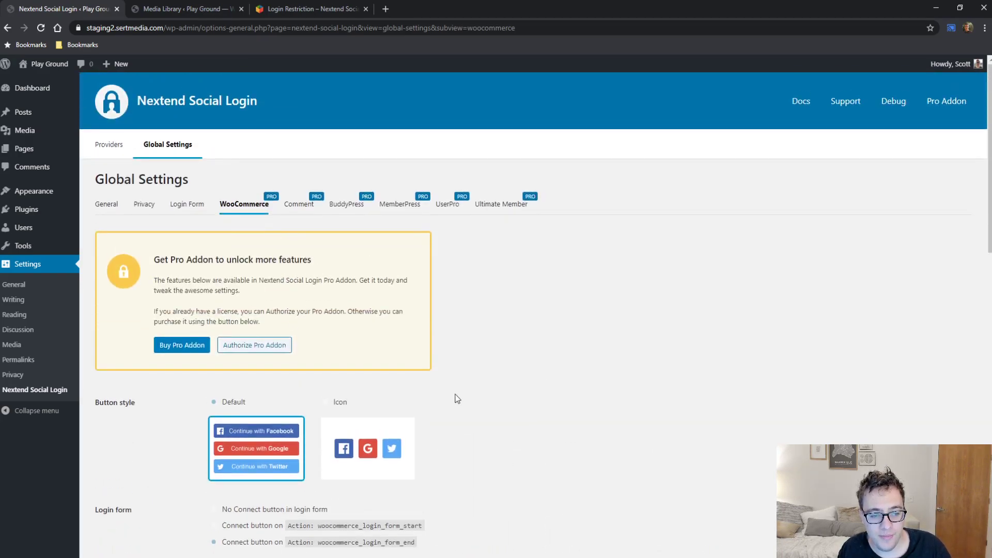
pyautogui.scroll(-5, 418, 351)
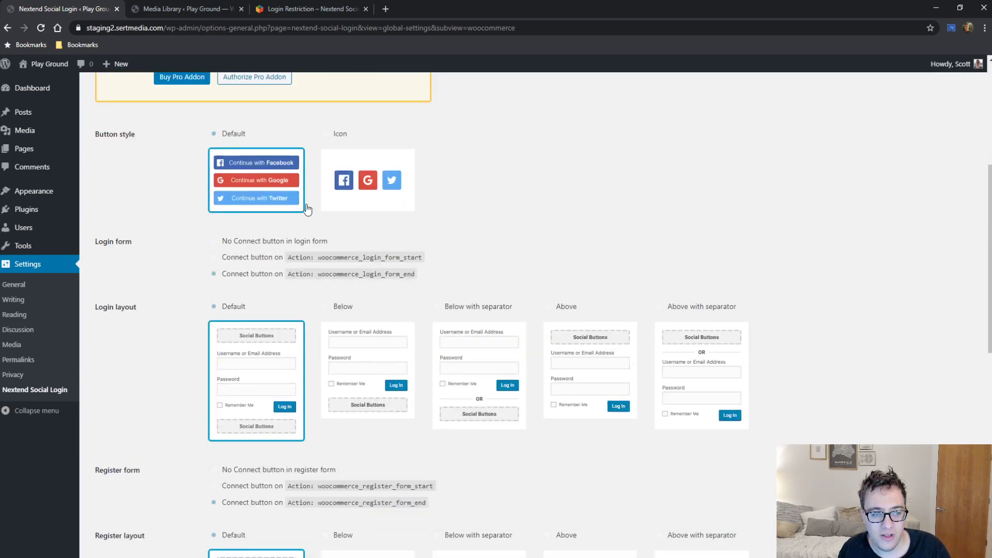
pyautogui.scroll(-4, 561, 295)
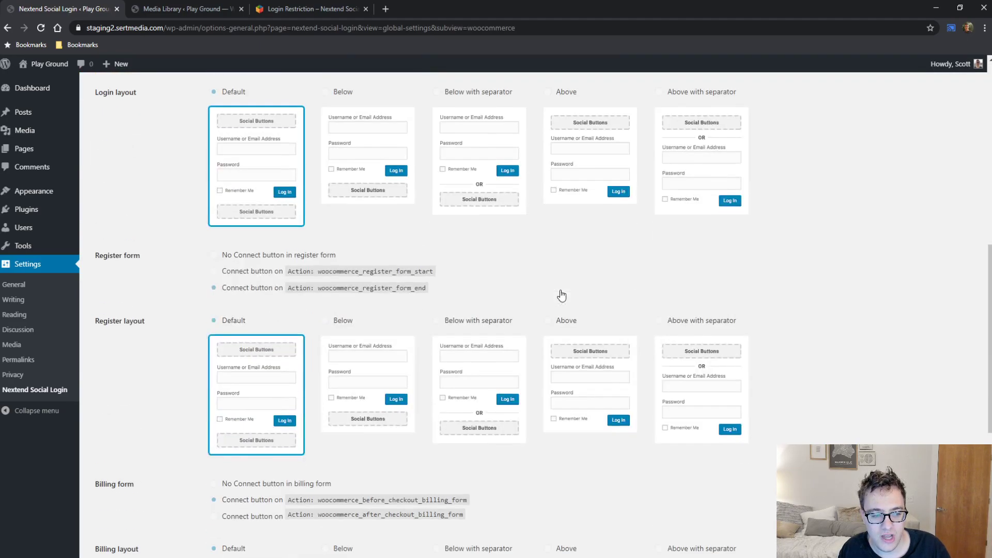
pyautogui.scroll(4, 427, 270)
pyautogui.scroll(-4, 744, 223)
pyautogui.scroll(-3, 641, 132)
pyautogui.scroll(5, 716, 167)
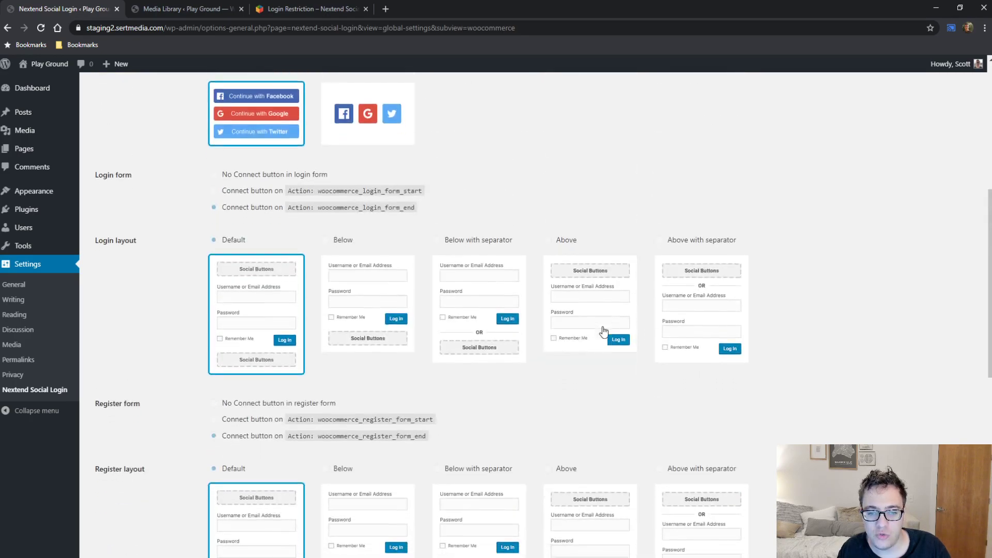
pyautogui.scroll(-9, 603, 330)
pyautogui.scroll(15, 580, 451)
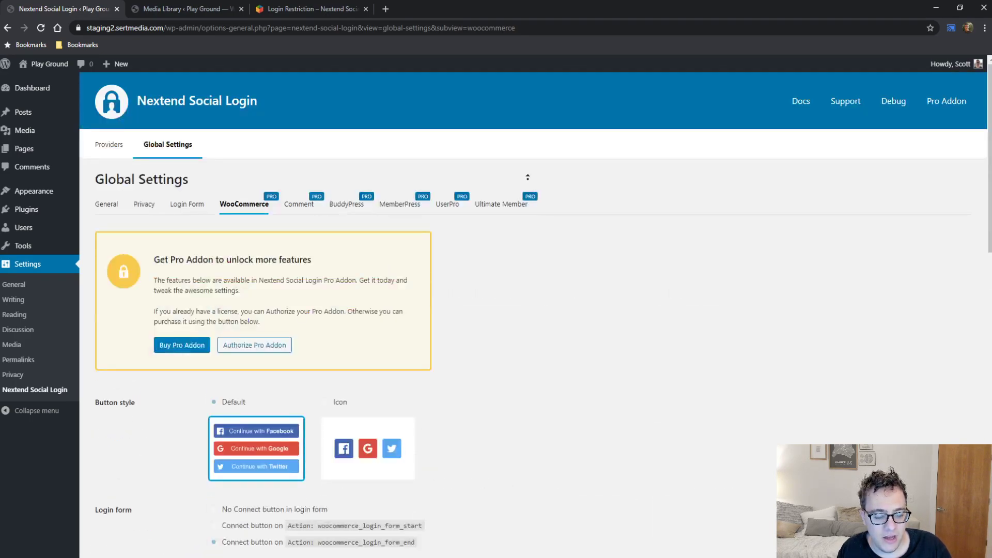
pyautogui.click(295, 204)
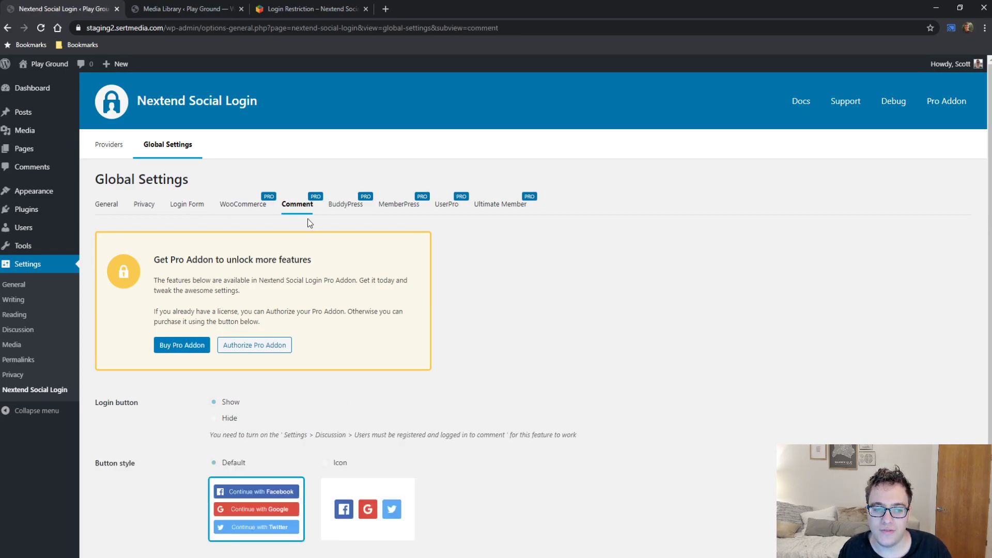